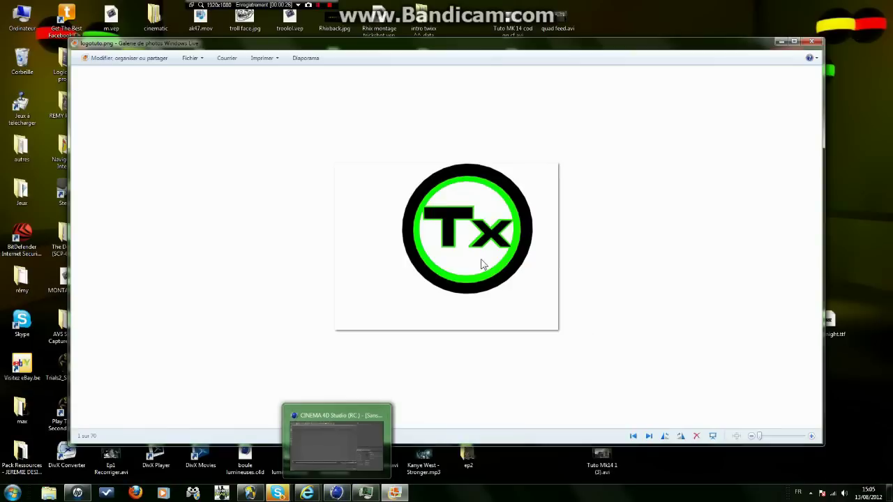
Step: Switch to CINEMA 4D and set the render output size to the 480 x 360 screen preset
mouse_move(341, 496)
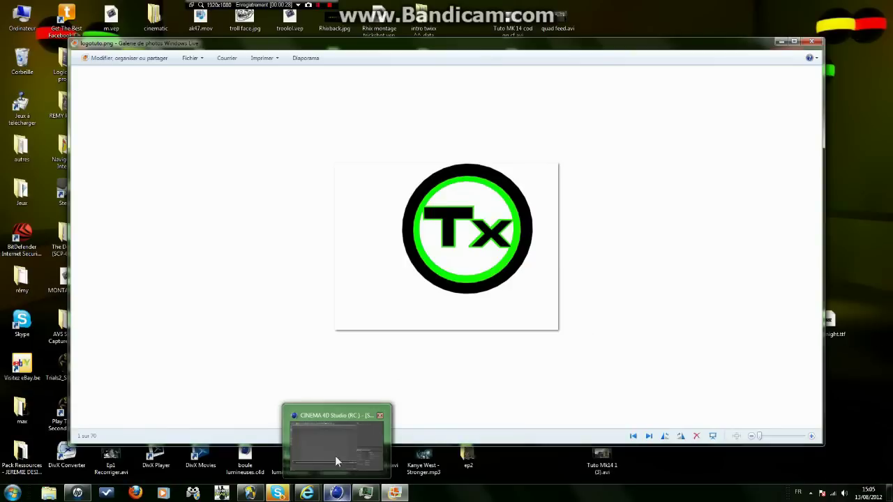
left_click(338, 441)
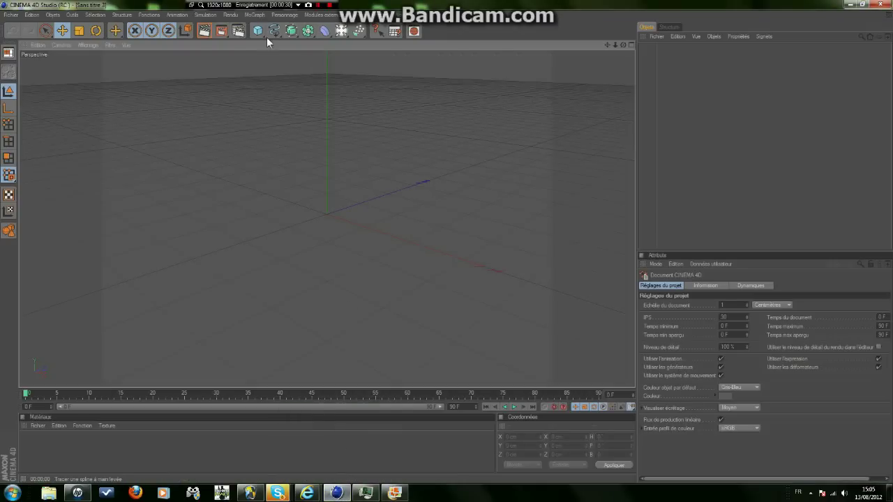
left_click(239, 30)
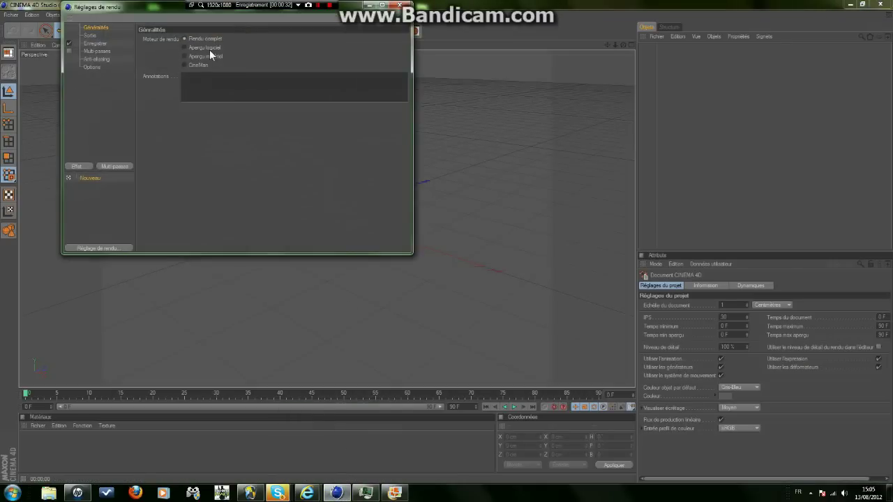
left_click(87, 35)
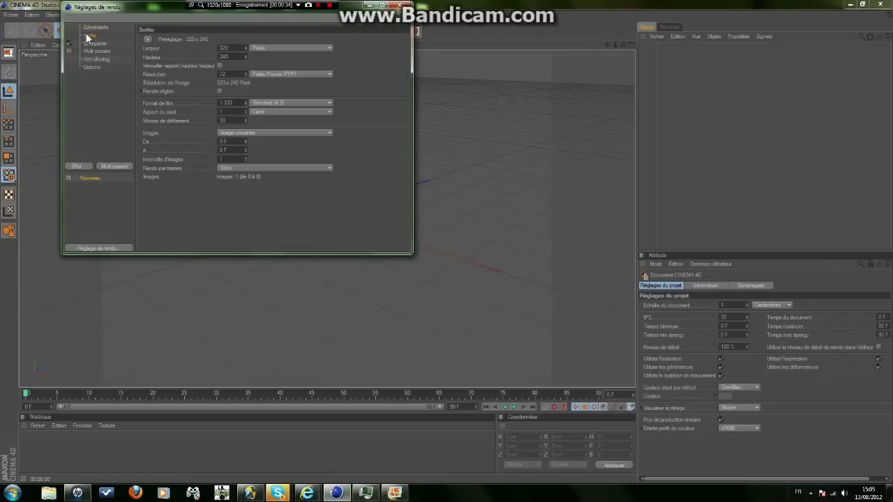
left_click(147, 39)
mouse_move(154, 52)
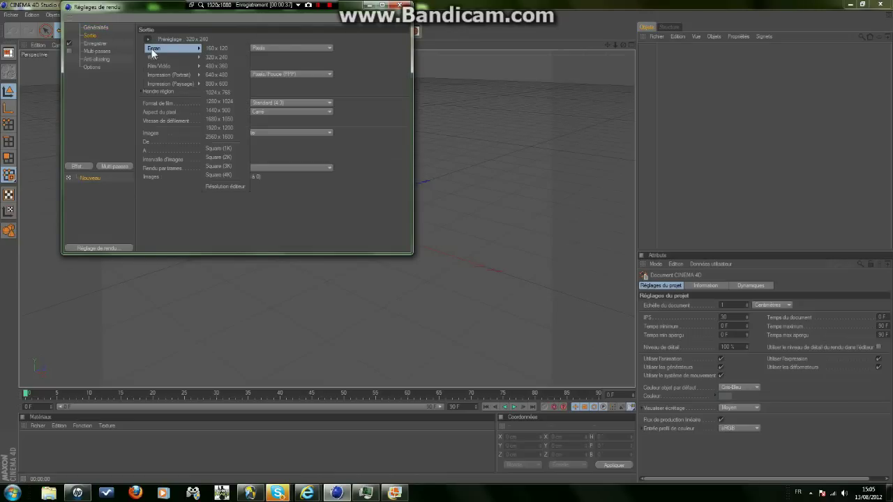
left_click(222, 65)
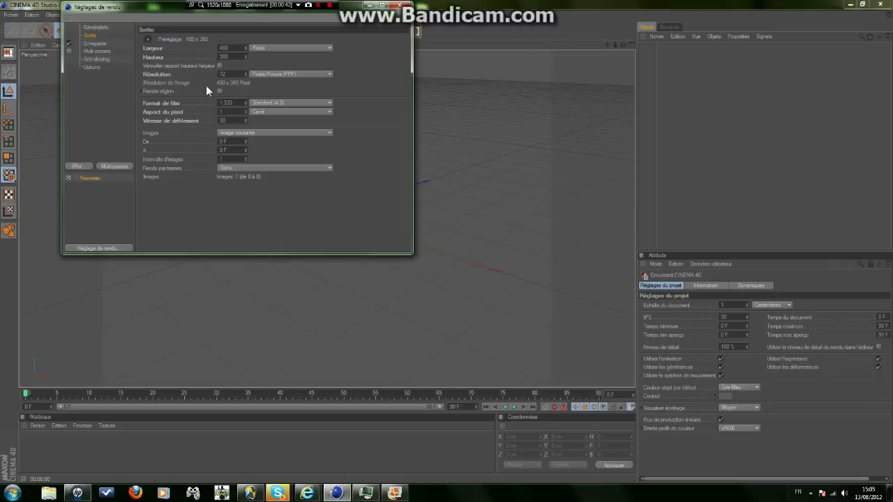
Step: Set the render save path to a file named tutologoo on the desktop (Bureau)
left_click(104, 44)
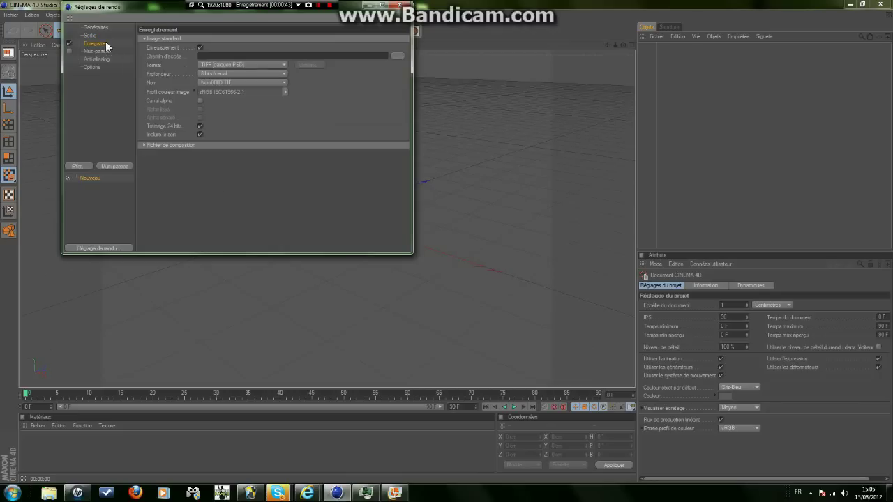
left_click(394, 52)
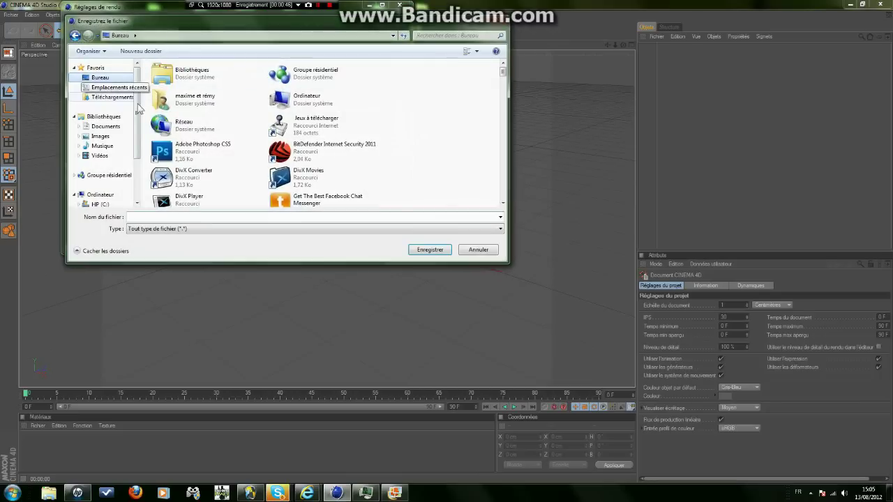
type("tuo")
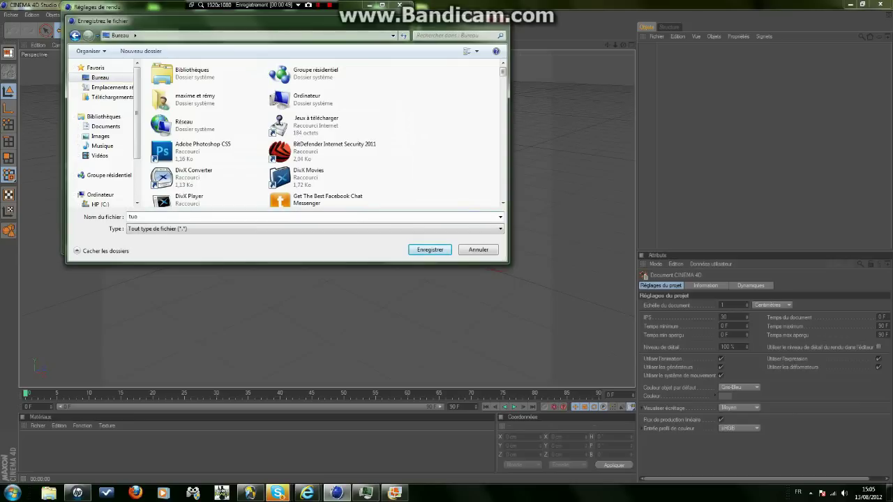
key("BackSpace")
type("tologoo")
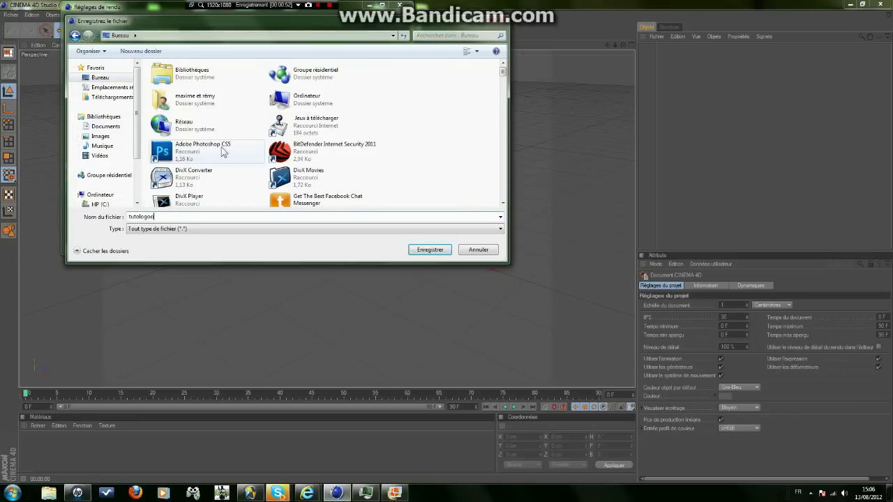
left_click(442, 251)
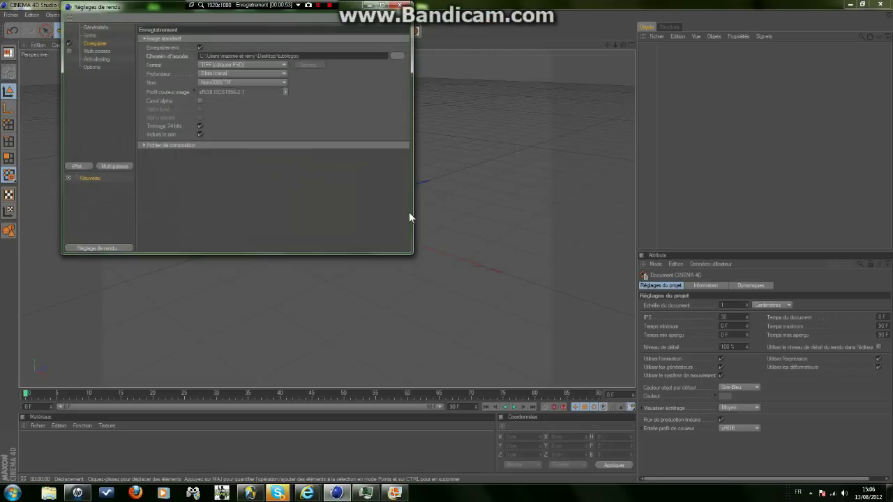
Step: Set the render save format to PNG and enable the alpha channel (Canal alpha)
left_click(209, 64)
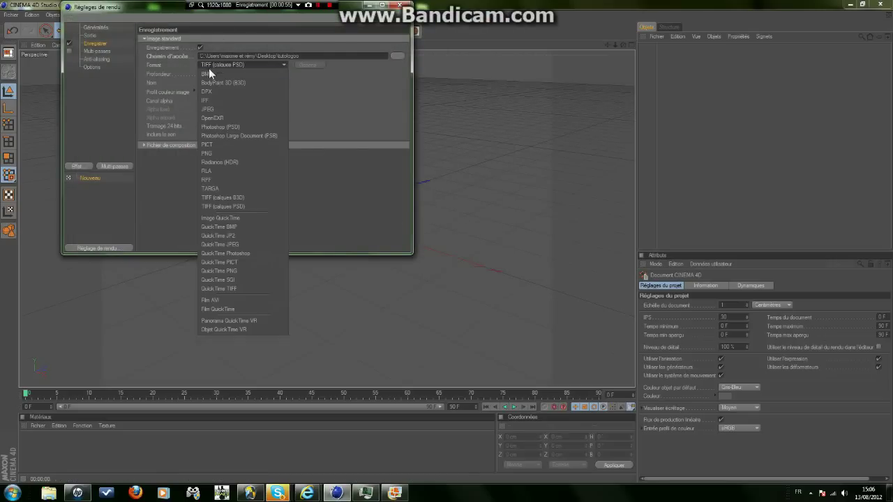
left_click(212, 154)
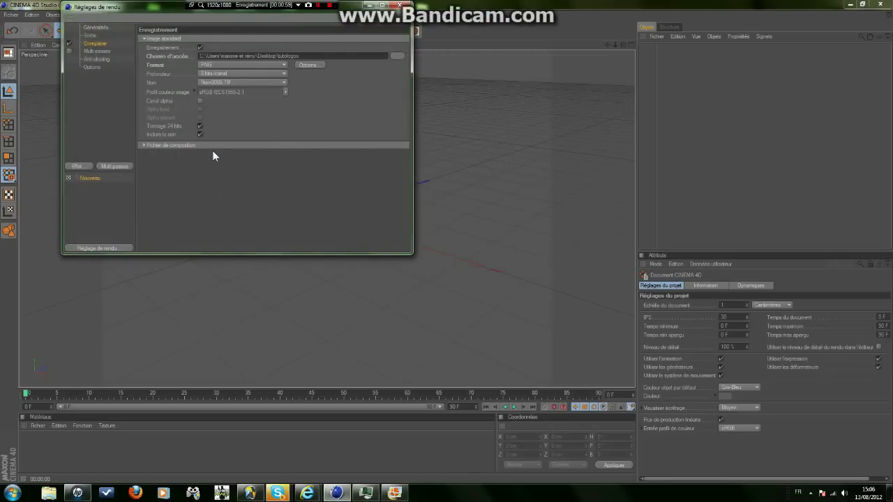
left_click(200, 101)
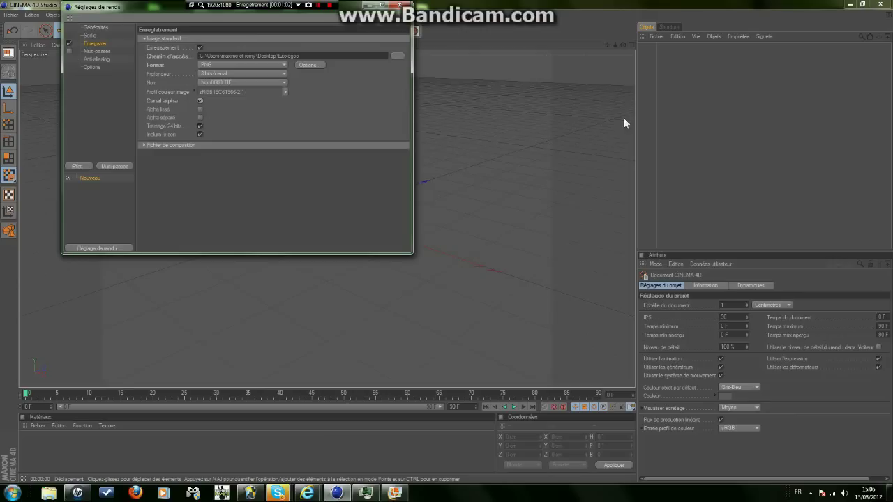
Step: Set the render anti-aliasing to Au mieux with a maximum level of 2x2, and close the render settings
left_click(101, 53)
left_click(106, 58)
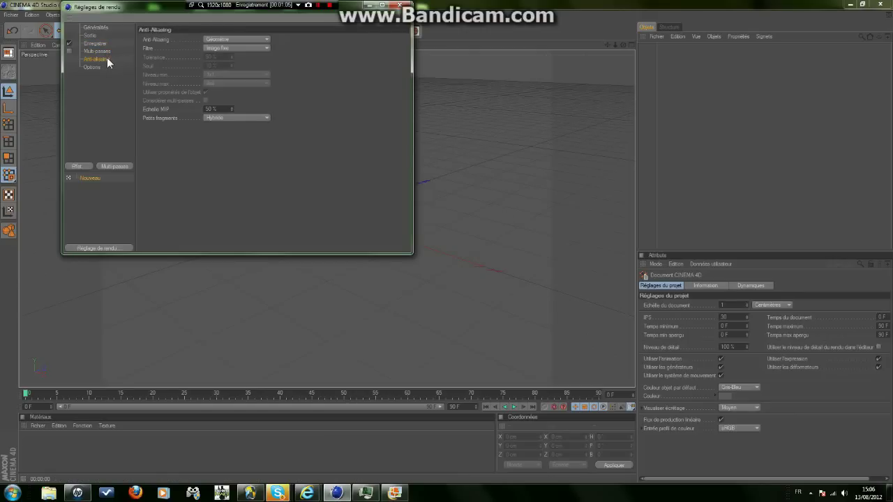
left_click(233, 39)
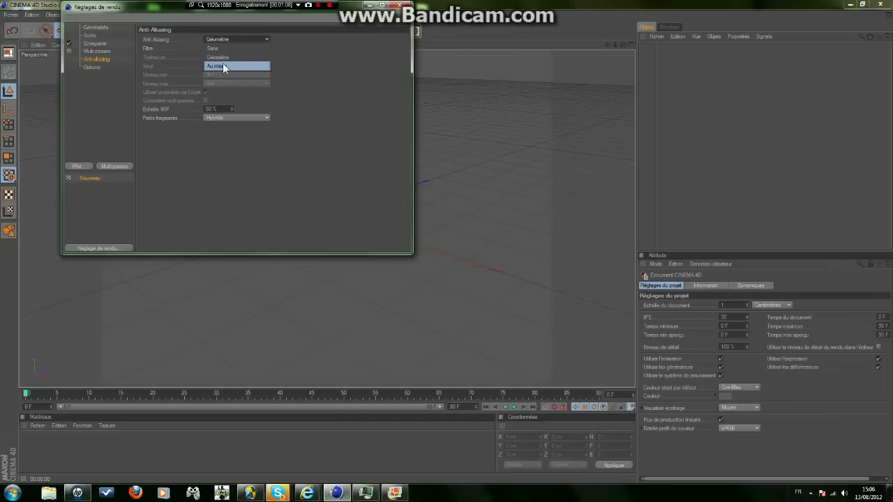
left_click(224, 66)
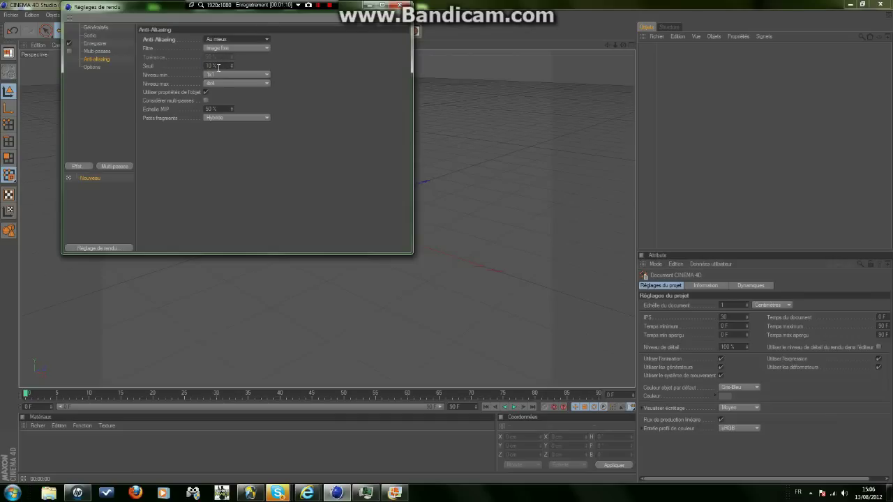
left_click(216, 82)
left_click(217, 94)
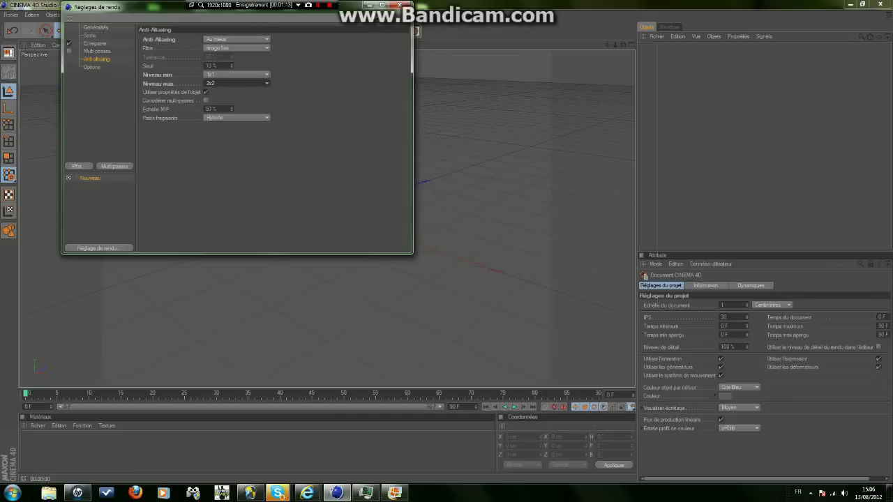
left_click(399, 6)
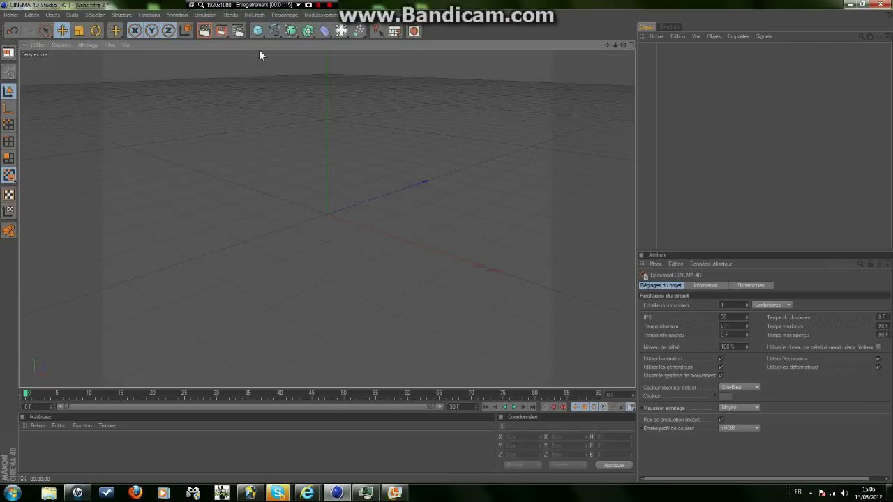
Step: Add a MoGraph text object to the scene with the letter "T" as its text
left_click(255, 14)
left_click(263, 116)
left_click_drag(674, 334, 438, 298)
type("T")
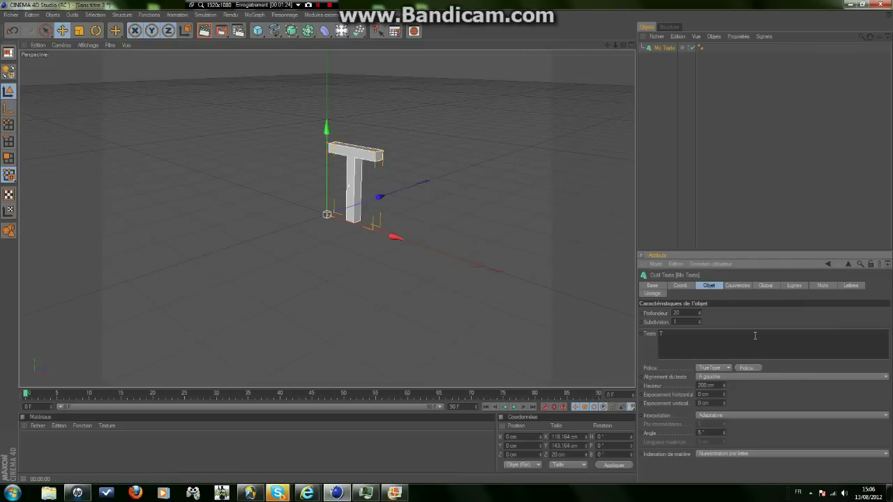
Step: Change the T text's font to FoughtKnight in the Normal style
left_click(746, 367)
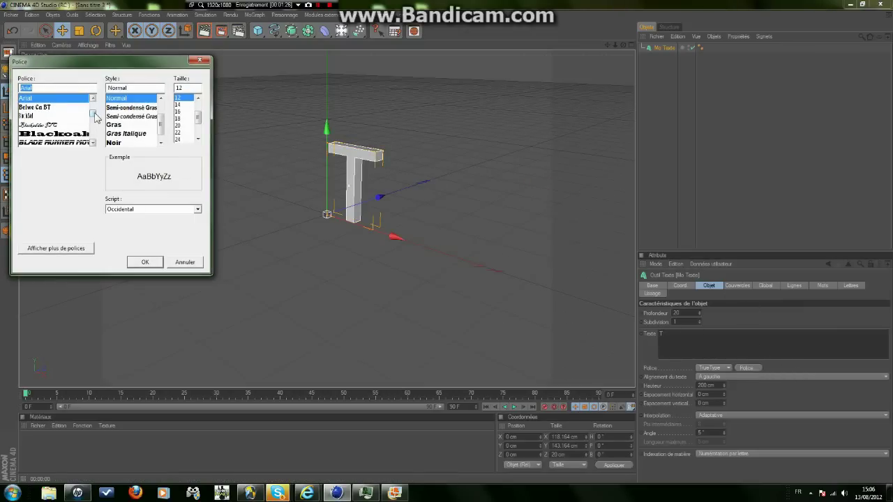
scroll(93, 123, "down", 10)
left_click(45, 108)
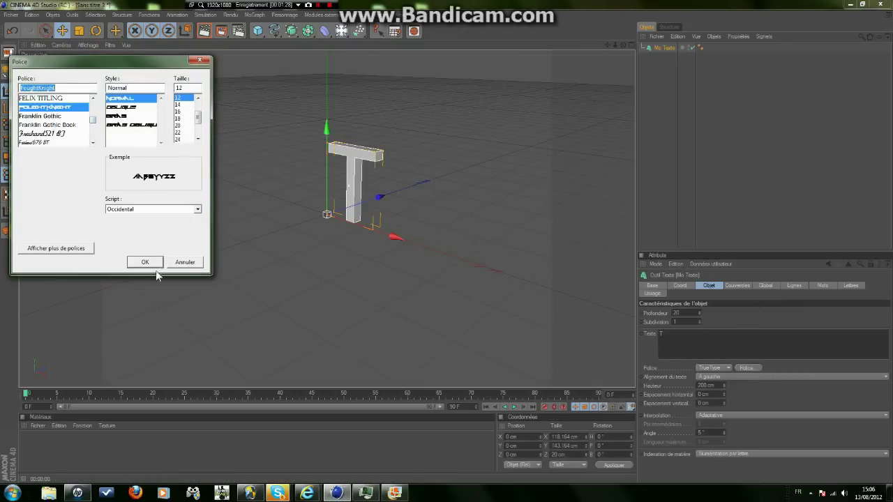
left_click(148, 261)
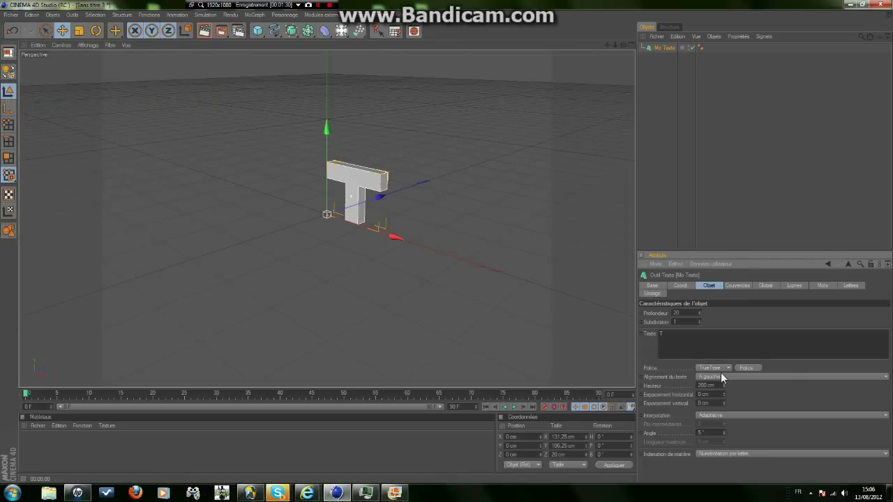
left_click(741, 369)
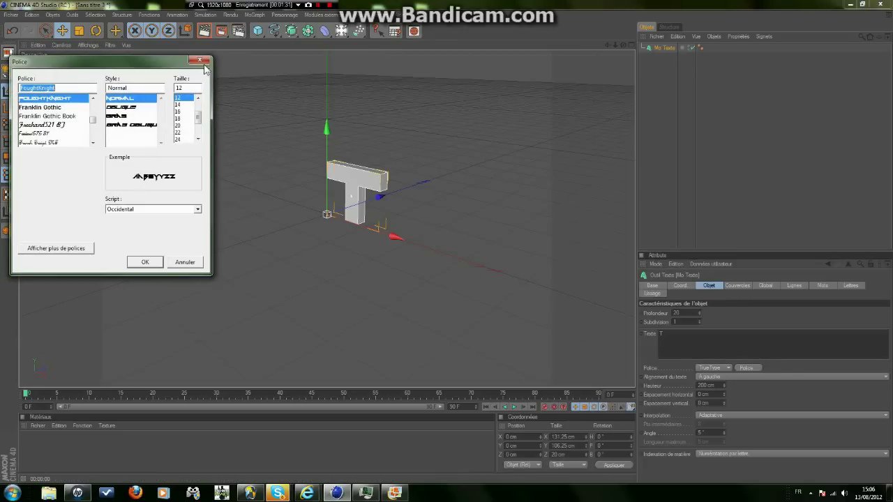
left_click(202, 63)
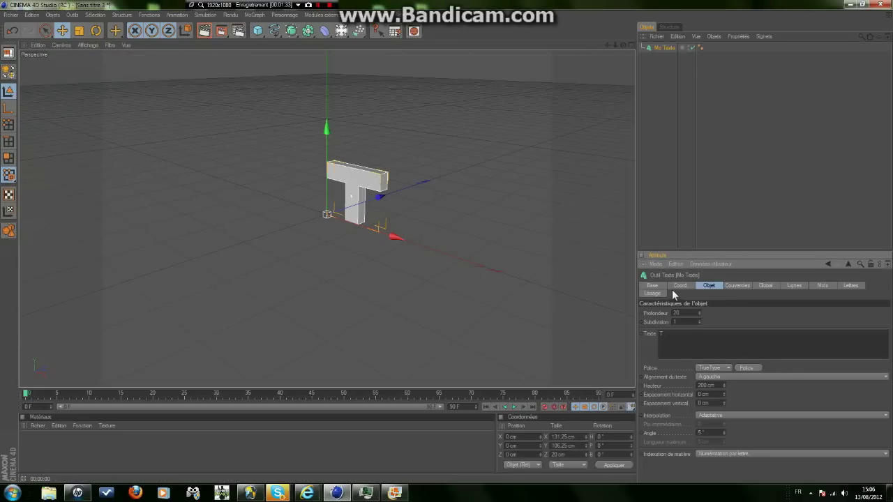
Step: Set the T text's height to 300 cm and its depth to 50
left_click_drag(704, 386, 553, 371)
type("300")
key("Return")
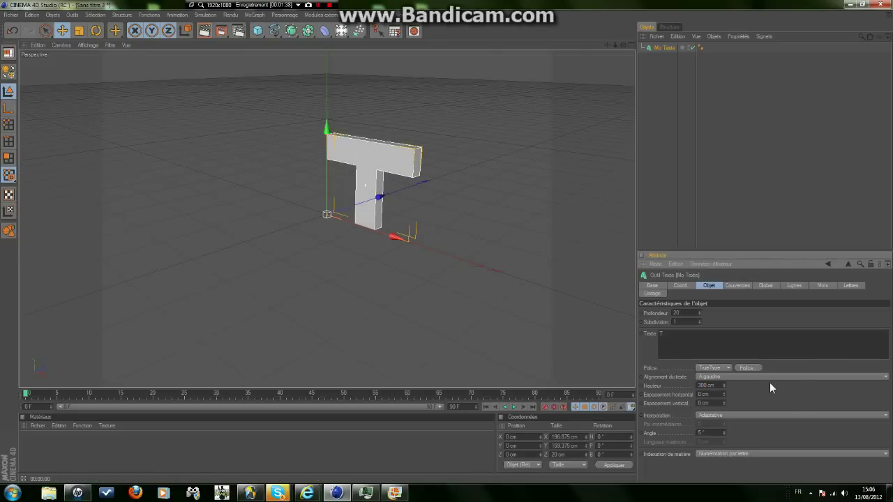
left_click(744, 285)
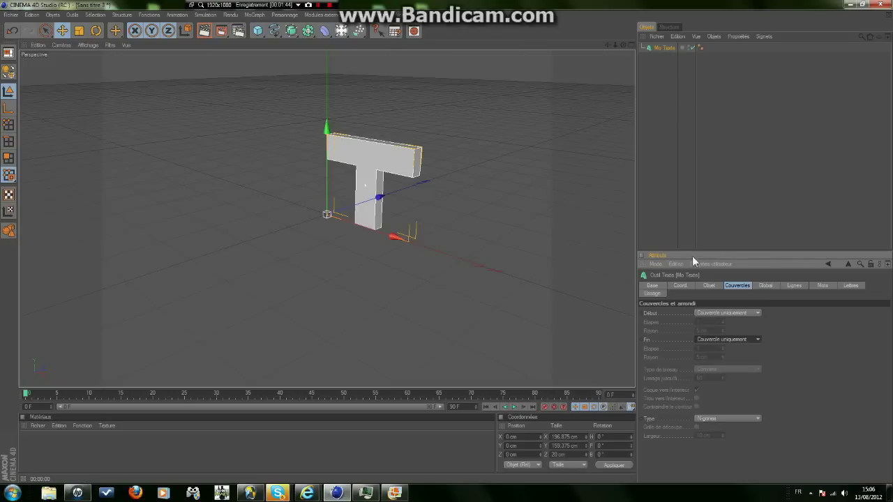
left_click(709, 287)
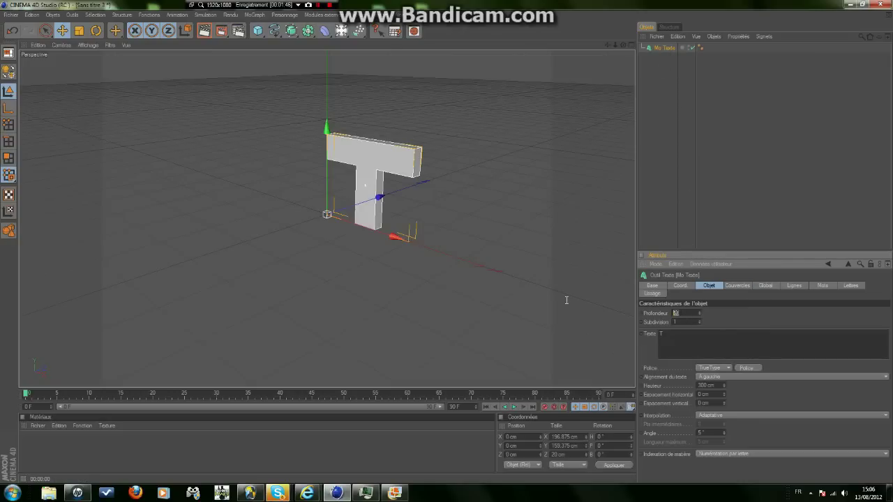
type("5")
mouse_move(699, 312)
left_mouse_down()
mouse_move(700, 278)
mouse_move(699, 418)
mouse_move(699, 315)
left_mouse_up()
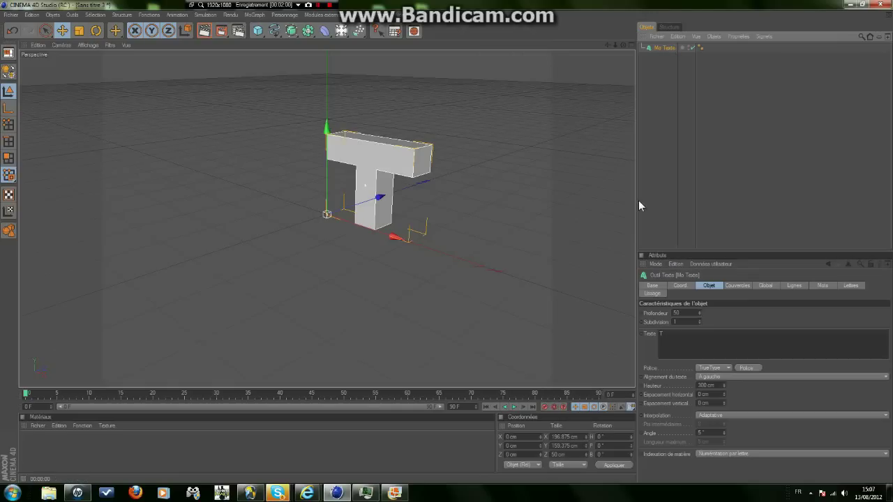
Step: Duplicate the T text object and set the copy's start and end caps to Biseau uniquement
key("ctrl+c")
key("ctrl+v")
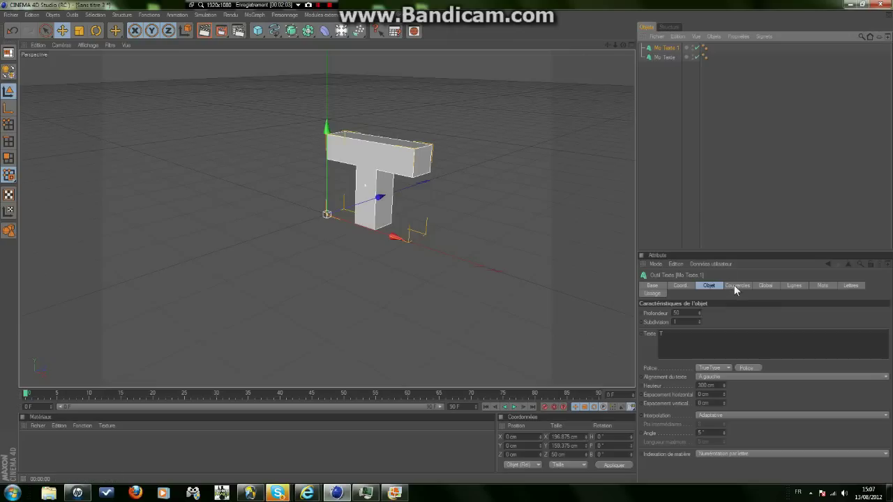
left_click(734, 285)
left_click(725, 312)
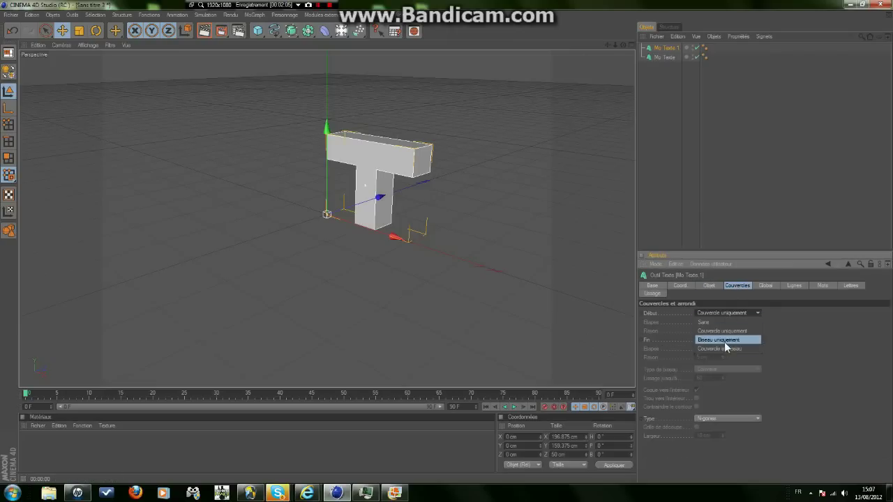
left_click(724, 340)
left_click(726, 339)
left_click(725, 366)
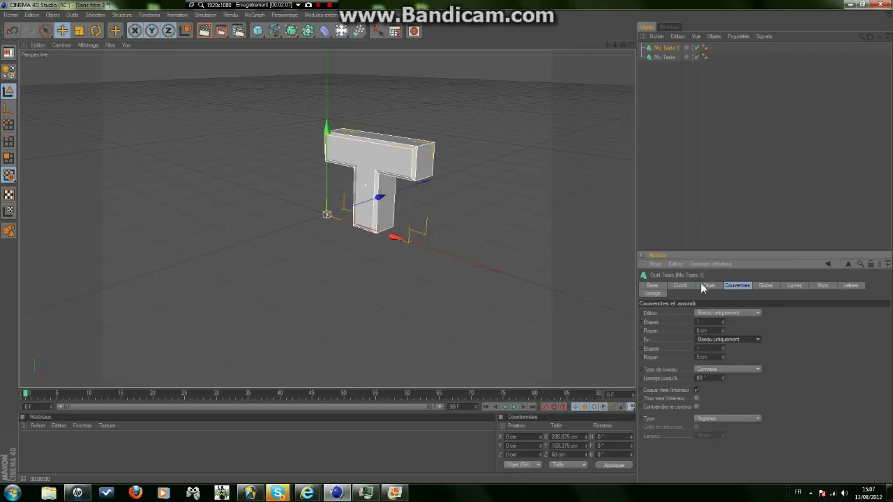
Step: Render the perspective view to check the bevelled T, and turn the view to face the letter from the front
left_click(204, 31)
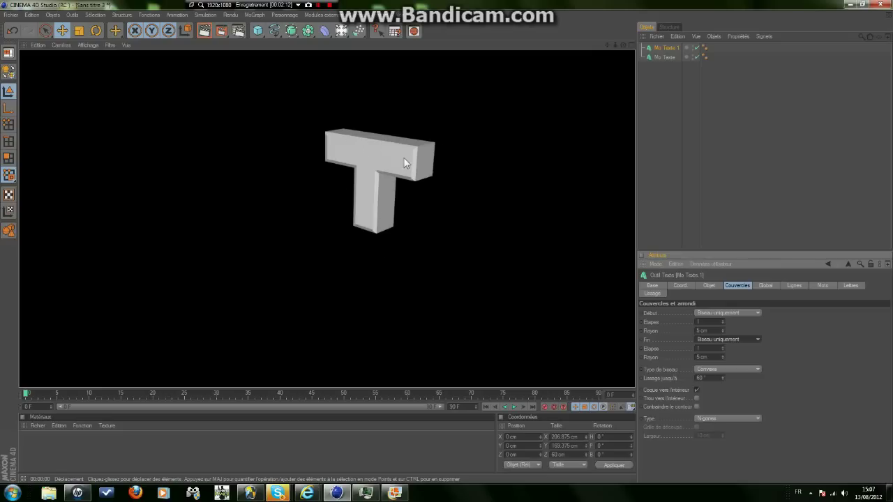
left_click(579, 156)
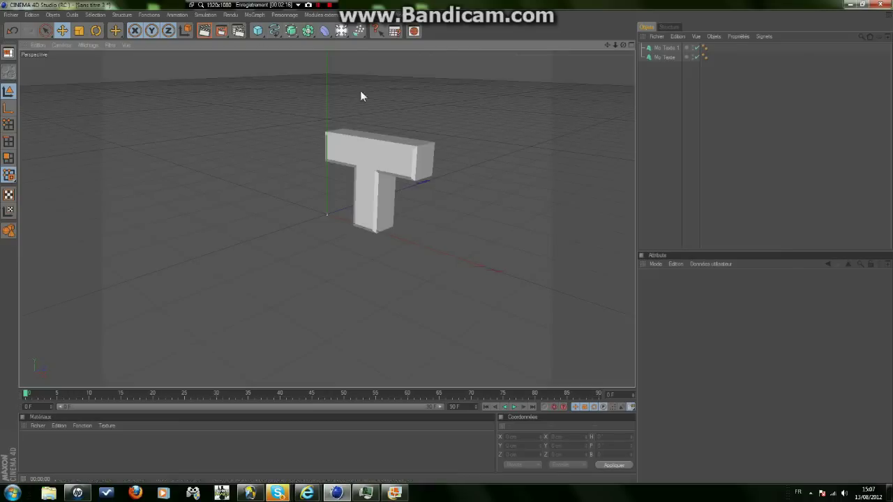
right_click_drag(327, 214, 289, 215, "alt")
left_click_drag(534, 163, 592, 131, "alt")
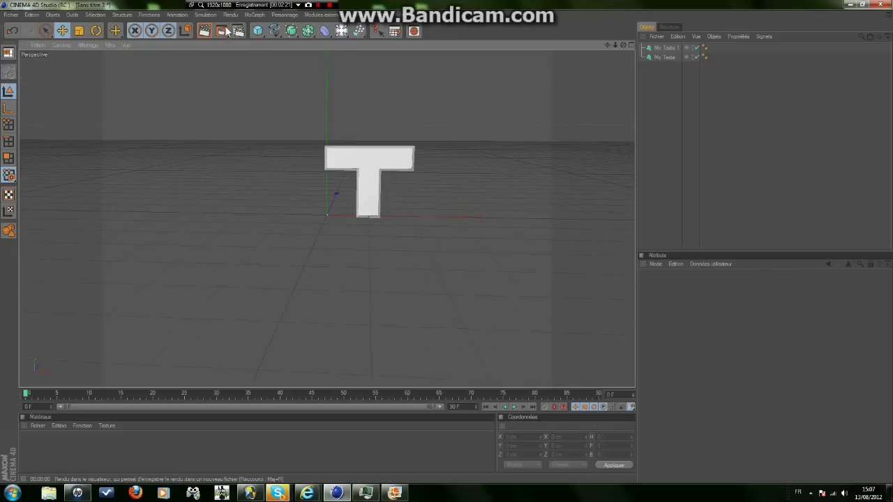
Step: Add a second MoGraph text object containing a lowercase x and set its depth to 50
left_click(262, 16)
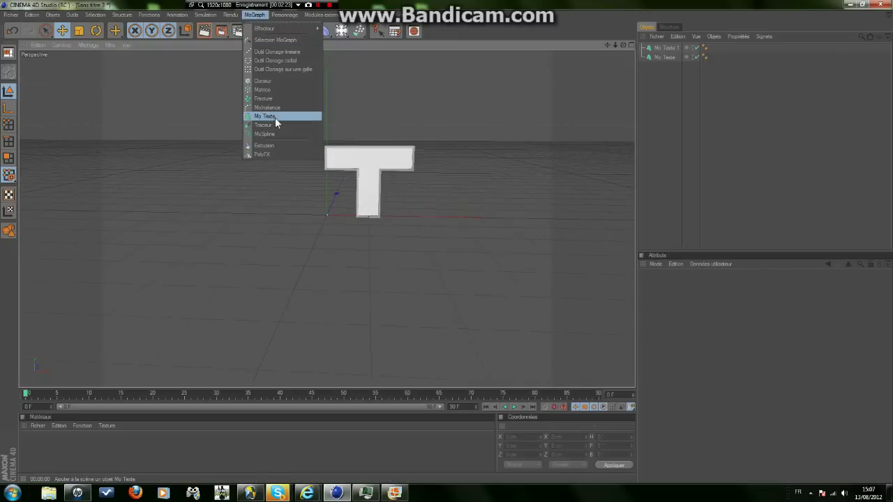
left_click(277, 118)
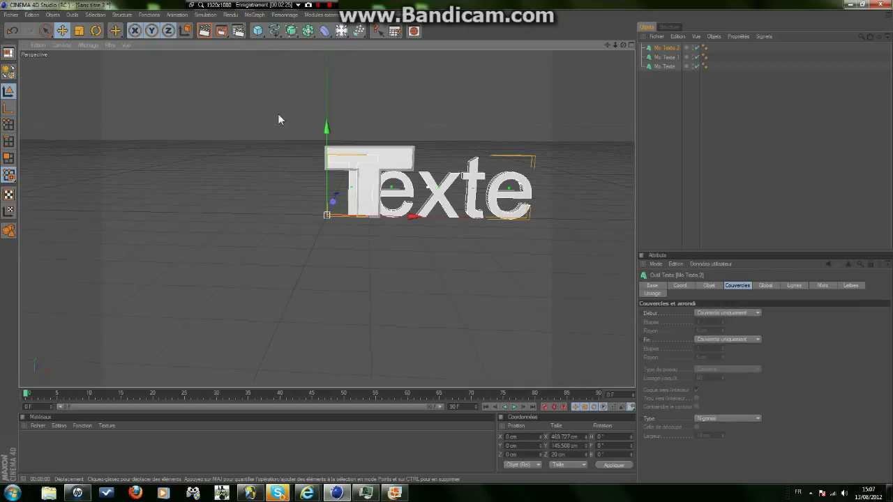
left_click(708, 285)
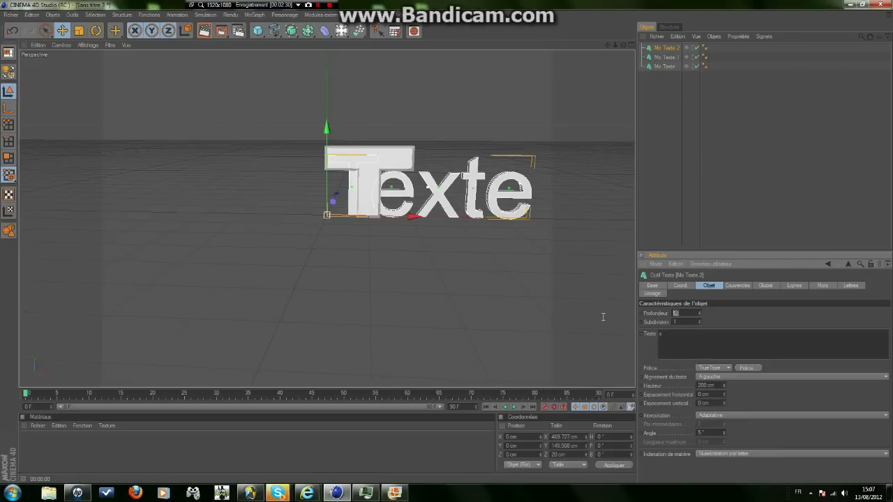
type("50")
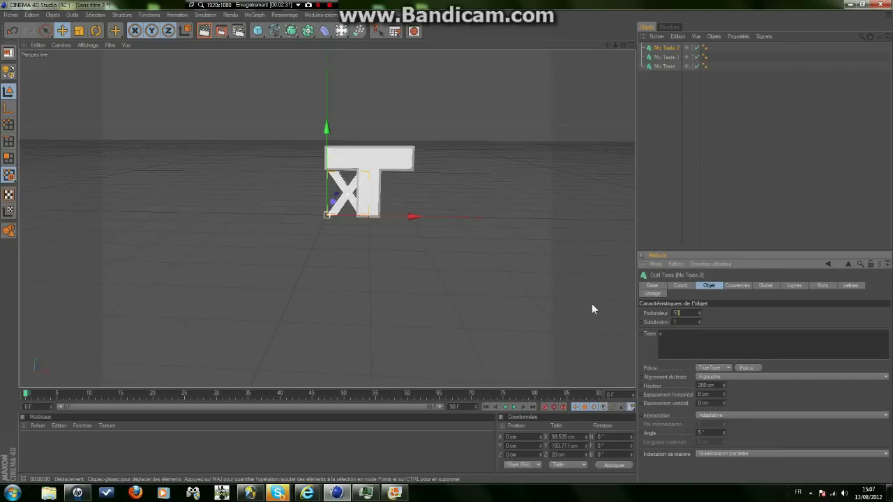
Step: Change the x text's font to FoughtKnight and move it along X to about 206 cm, right beside the T
left_click(745, 370)
scroll(77, 124, "down", 1)
scroll(77, 124, "down", 7)
scroll(70, 119, "down", 7)
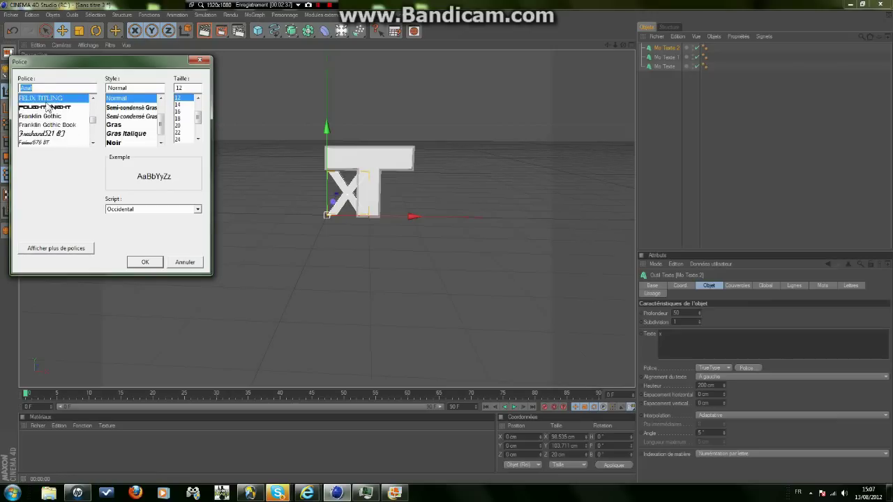
left_click(47, 108)
left_click(145, 262)
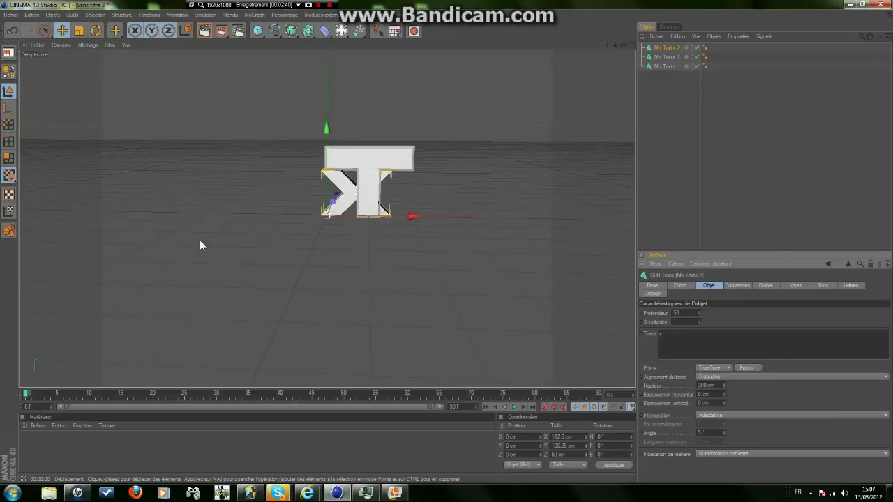
left_click_drag(401, 228, 492, 228)
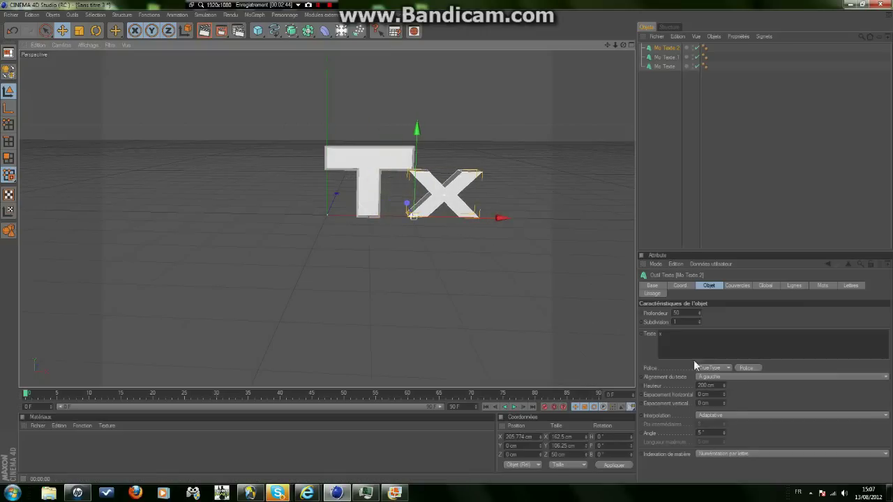
left_click_drag(499, 218, 486, 221)
Step: Duplicate the x text object and set the copy's start and end caps to Biseau uniquement
left_click(736, 285)
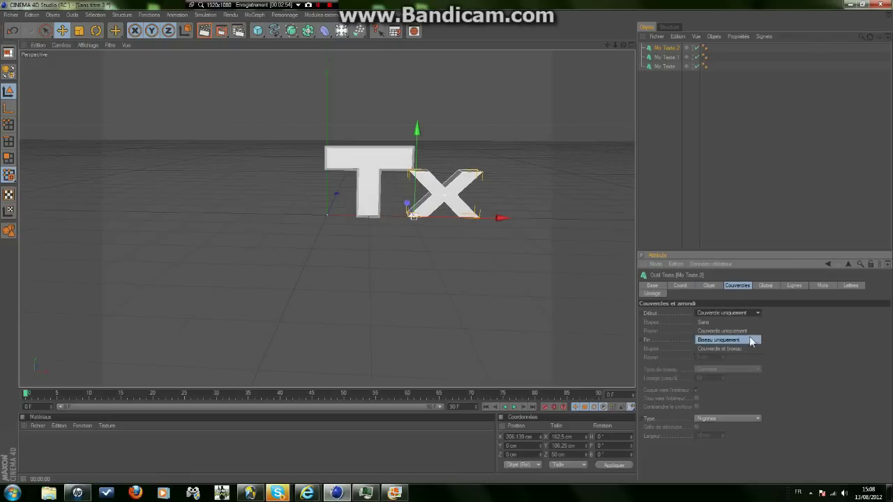
left_click(673, 49)
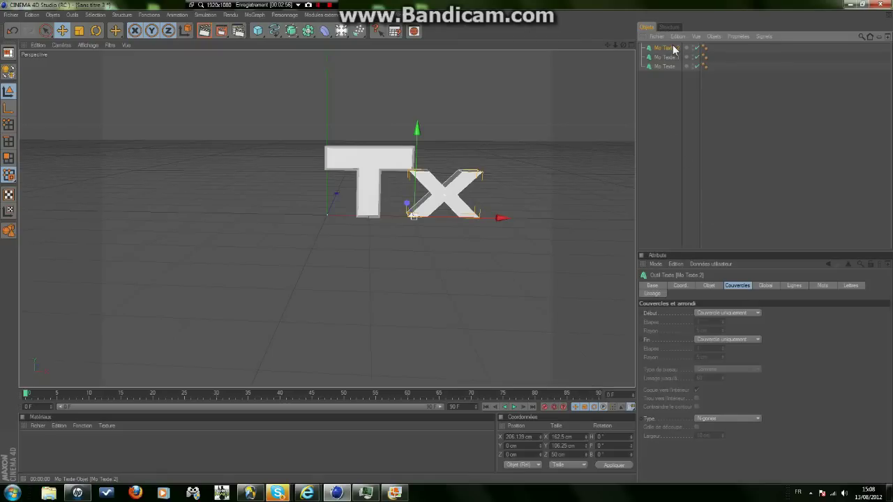
key("ctrl+v")
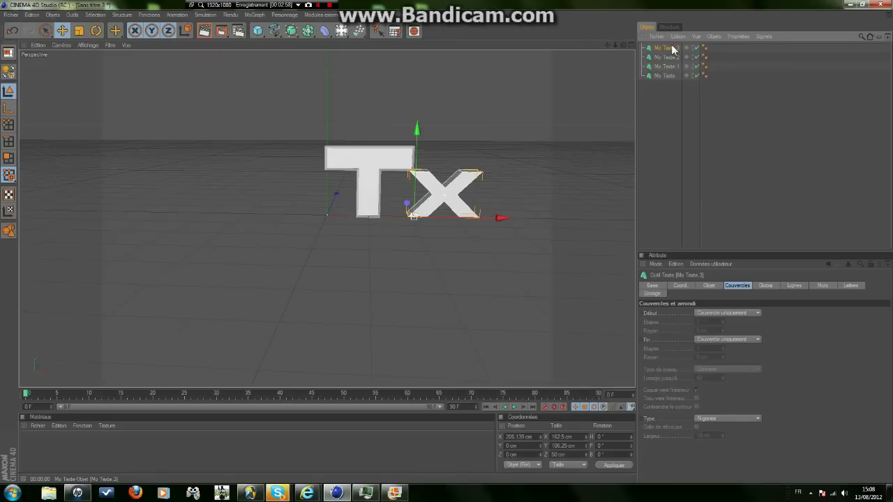
left_click(749, 314)
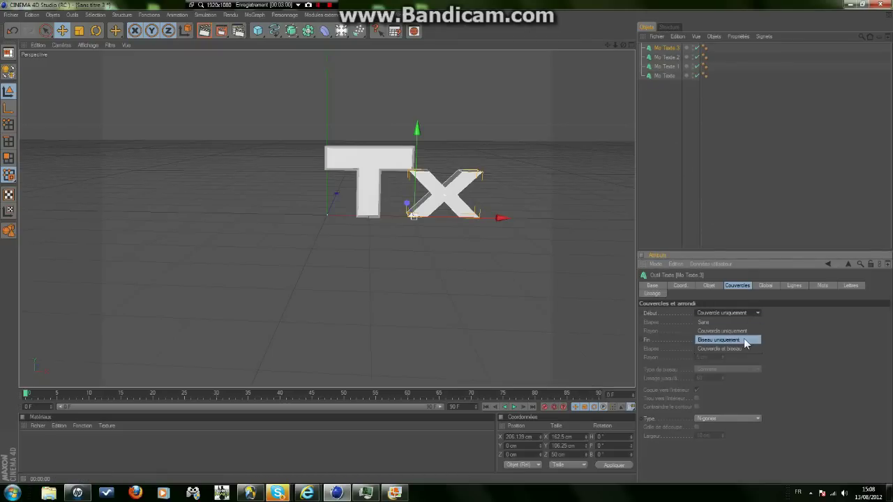
left_click(742, 339)
left_click(738, 360)
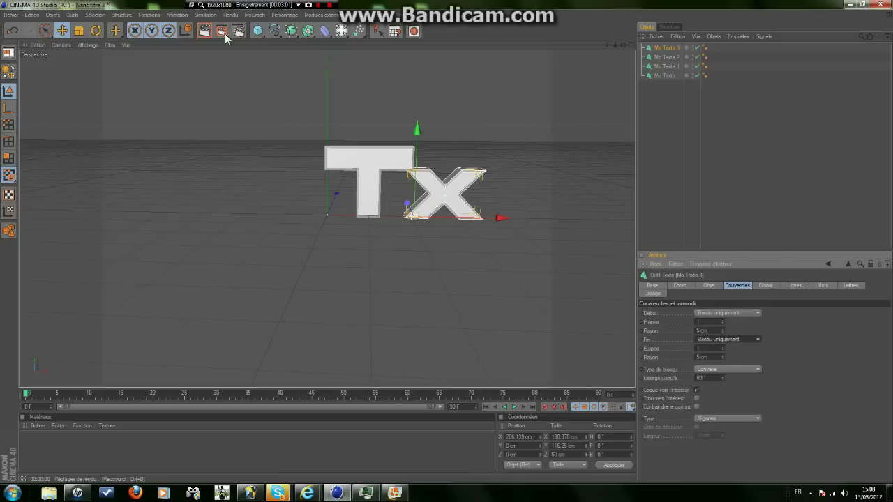
Step: Render the perspective view to check the bevelled Tx lettering
left_click(204, 30)
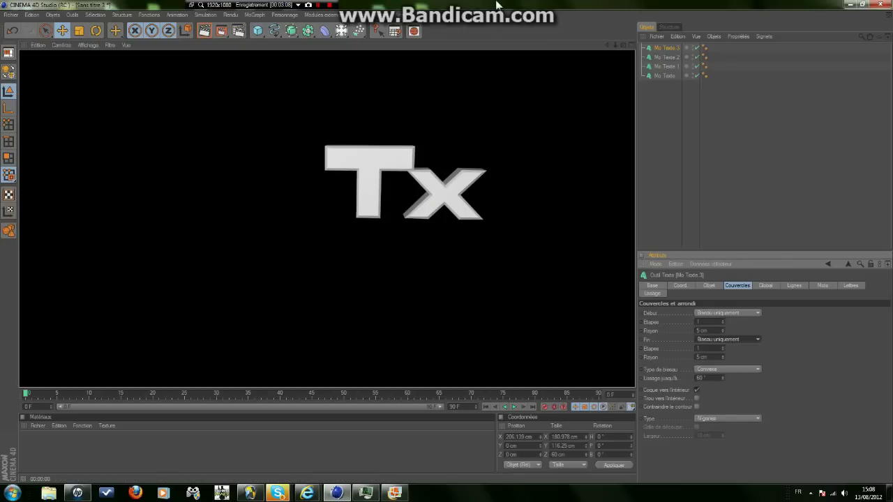
left_click(439, 98)
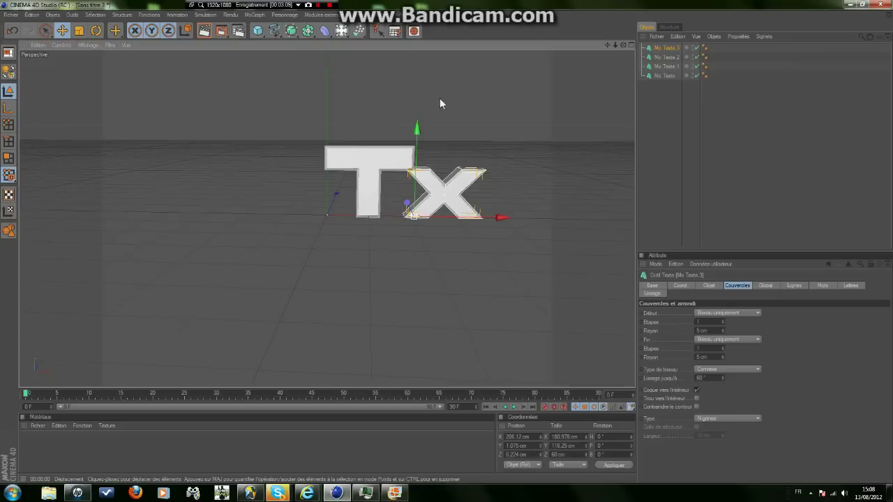
Step: Add a Tube primitive and rotate its pitch by about 90° so the ring stands upright facing the front
left_click(258, 31)
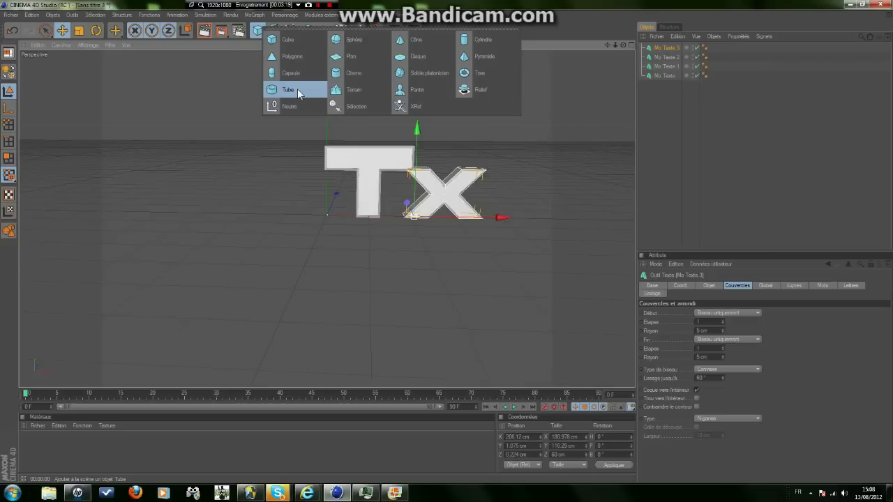
left_click(297, 89)
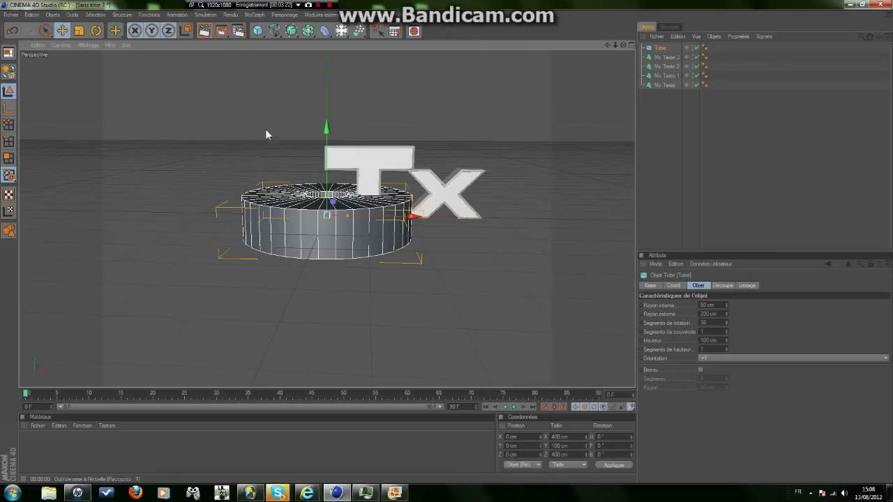
left_click_drag(309, 310, 206, 297, "alt")
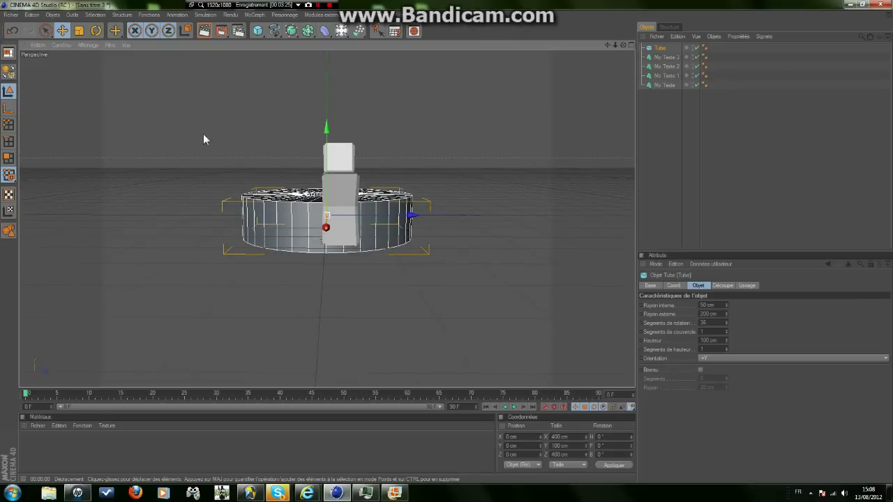
left_click(95, 32)
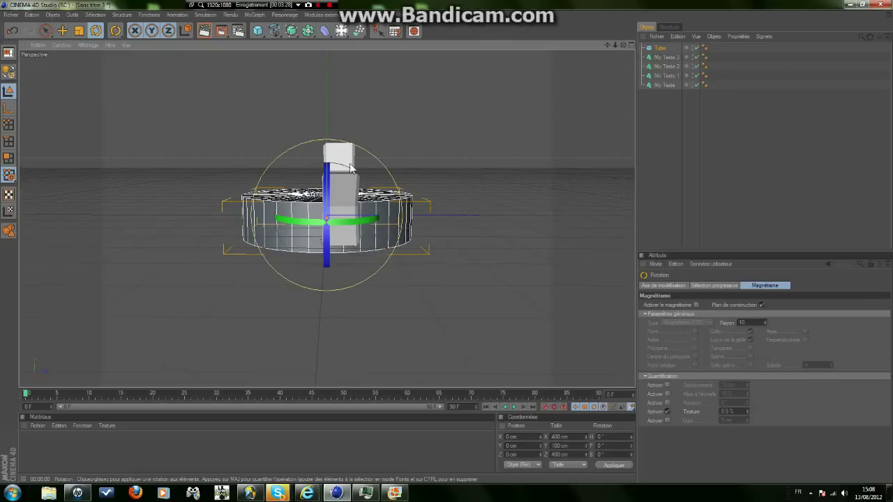
left_click_drag(353, 176, 271, 174)
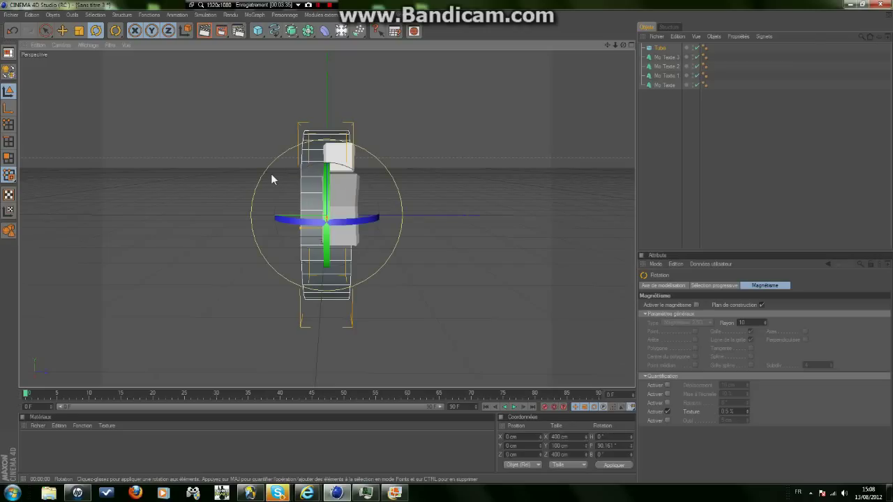
mouse_move(484, 185)
left_mouse_down("alt")
mouse_move(614, 209)
mouse_move(480, 185)
left_mouse_up("alt")
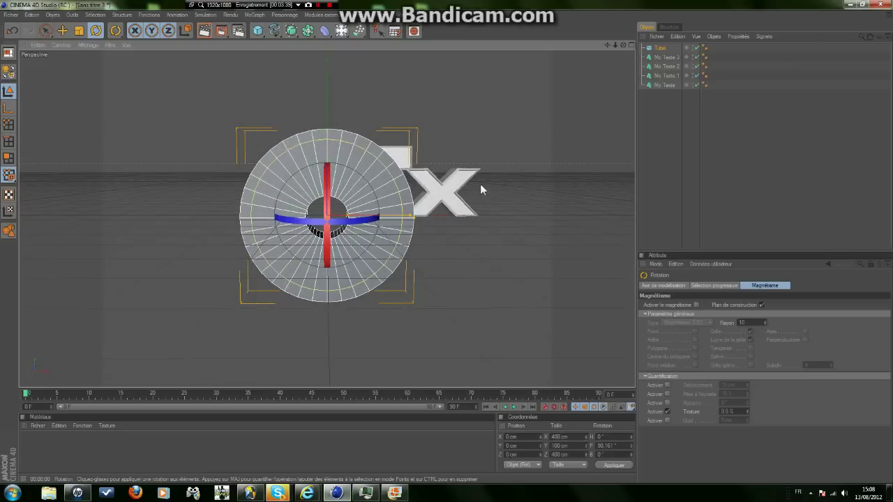
Step: Move the tube along X to about 158.5 cm so it is centred behind the Tx letters
left_click(46, 30)
left_click_drag(397, 219, 399, 220)
left_click_drag(452, 314, 447, 333, "alt")
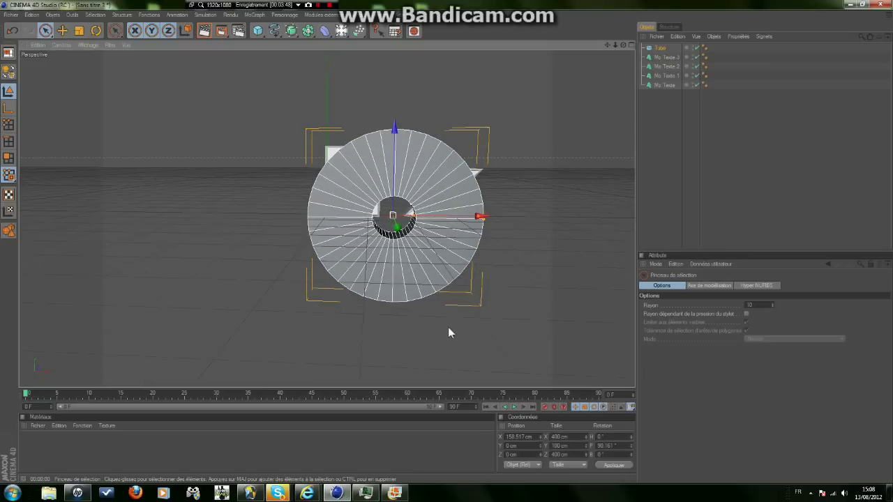
middle_click_drag(449, 327, 404, 320, "alt")
left_click(451, 330)
left_click_drag(459, 329, 425, 329, "alt")
Step: Resize the tube to an inner radius of about 189 cm, an outer radius of about 248 cm and a height of about 81 cm
left_click(364, 145)
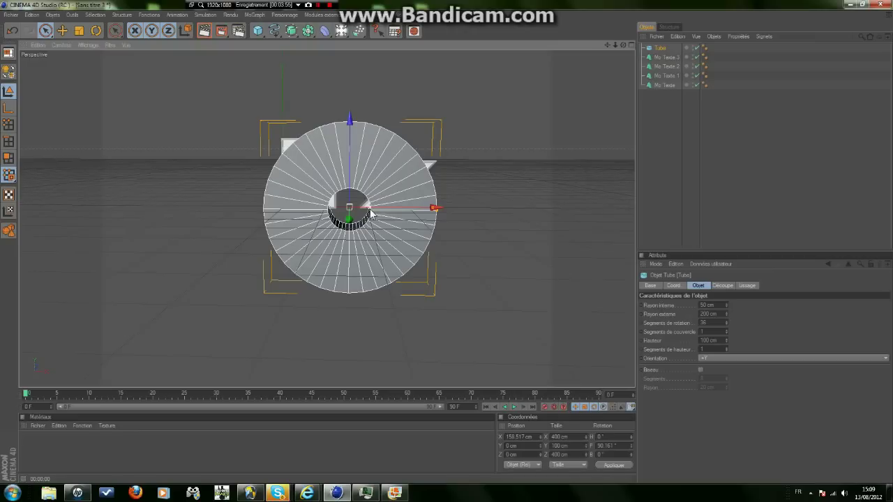
left_click_drag(726, 305, 725, 328)
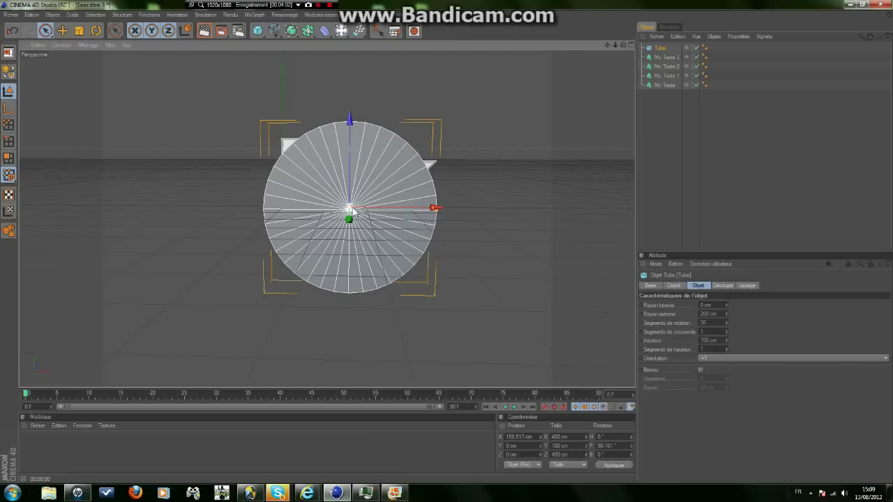
left_click_drag(349, 209, 428, 207)
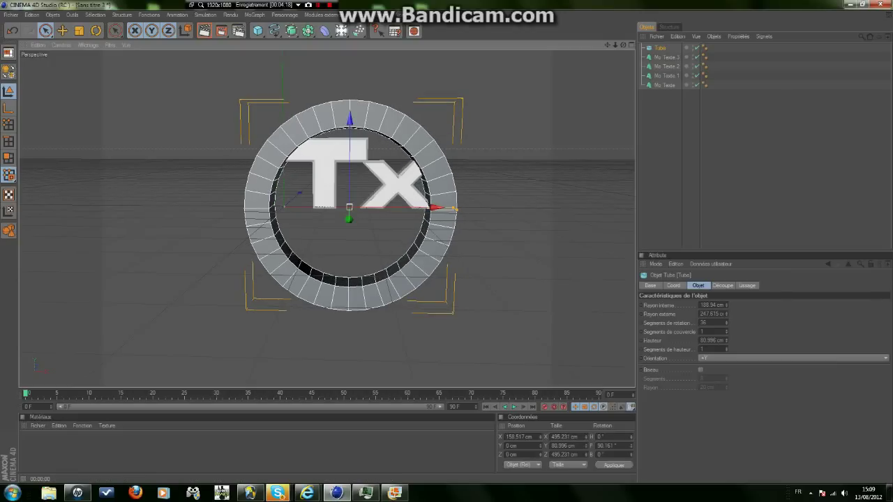
Step: Raise the ring to about 42 cm in Y and enlarge it to about 224 cm inner radius, 292 cm outer radius and 117 cm height
left_click_drag(350, 140, 349, 120)
left_click_drag(431, 190, 472, 189)
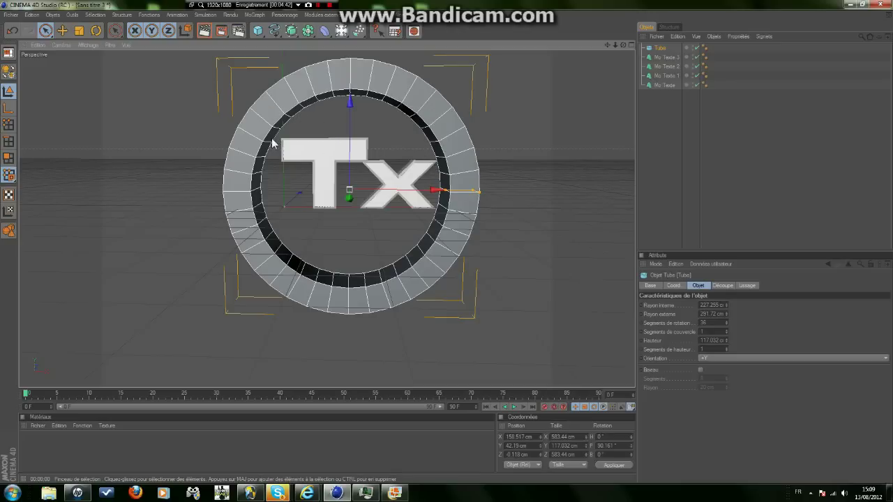
left_click_drag(442, 190, 438, 190)
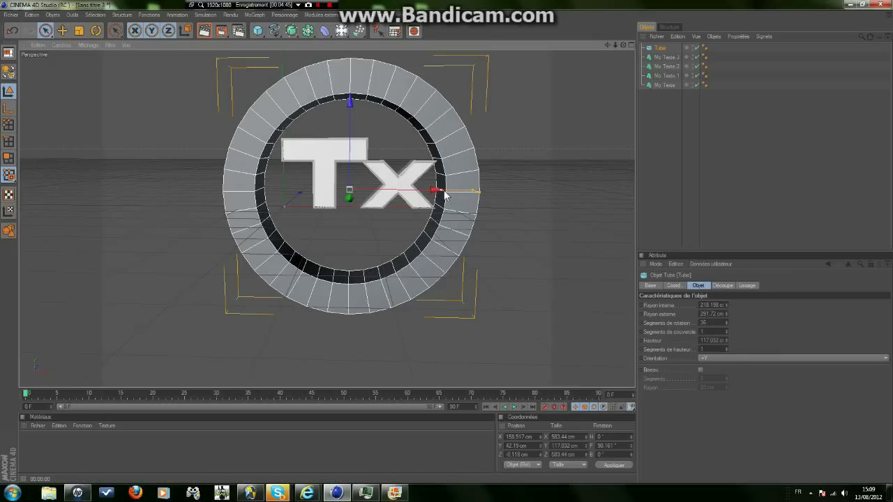
left_click_drag(444, 190, 449, 190)
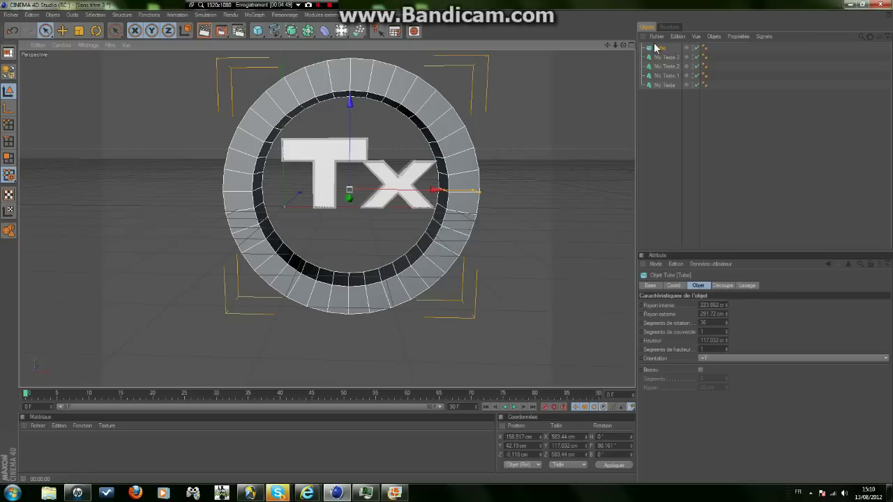
Step: Duplicate the tube and reduce the copy's inner radius to about 220 cm
left_click(660, 45)
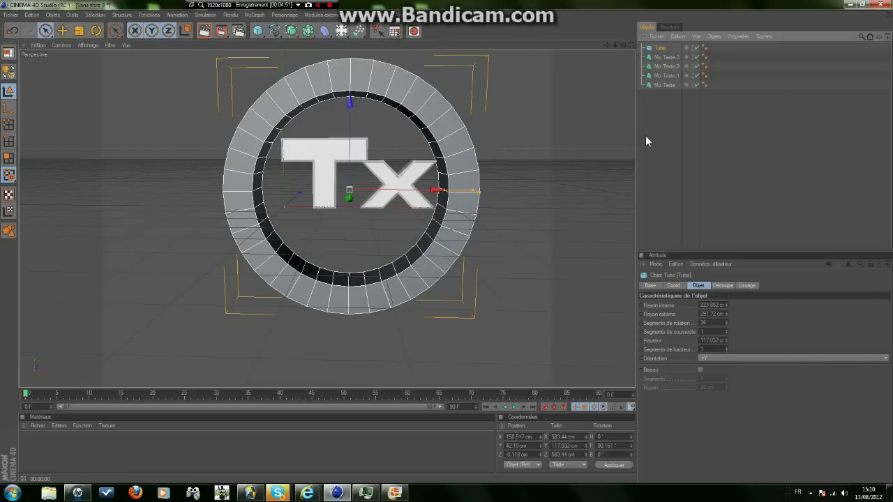
key("ctrl+c")
key("ctrl+v")
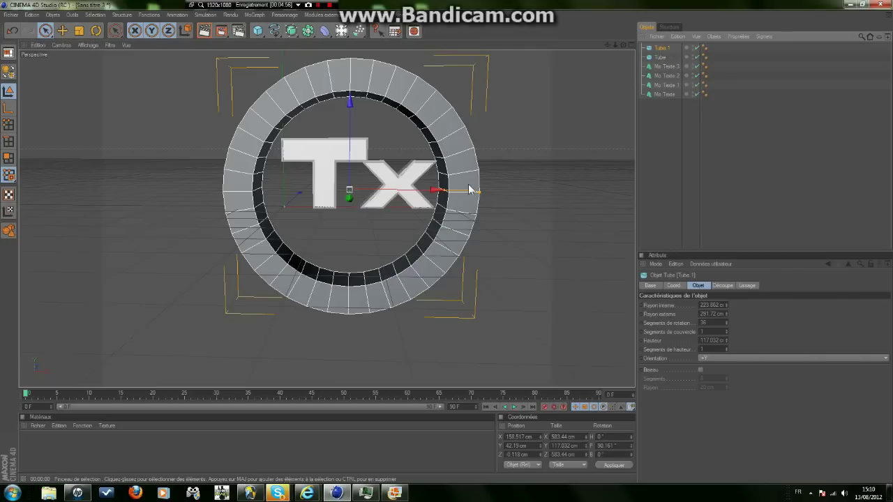
left_click_drag(444, 195, 435, 193)
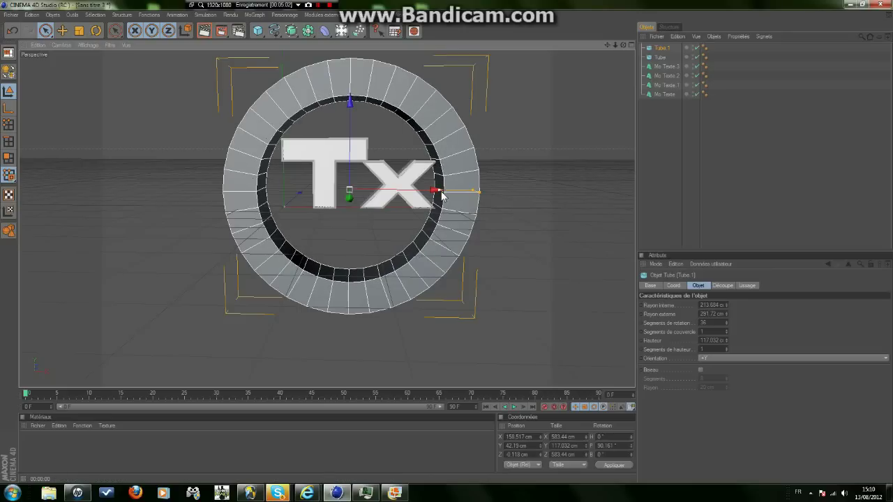
left_click_drag(435, 191, 437, 191)
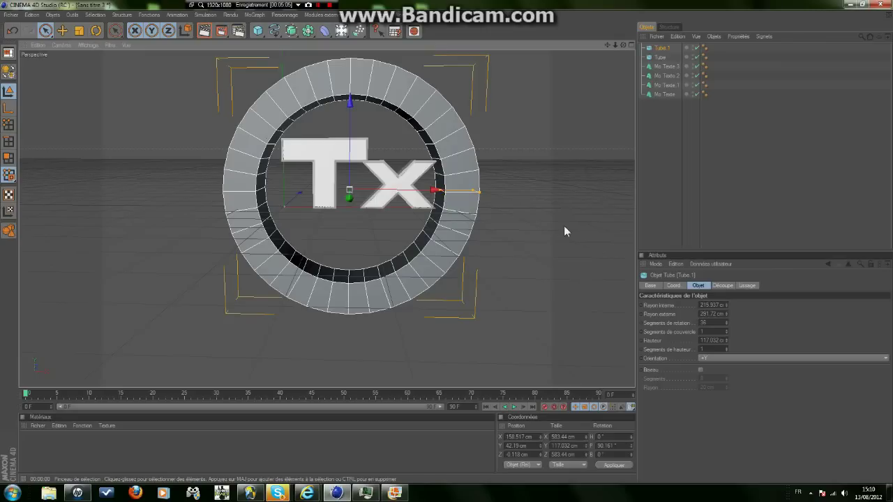
Step: Widen the original tube's inner radius to about 239 cm
left_click(660, 57)
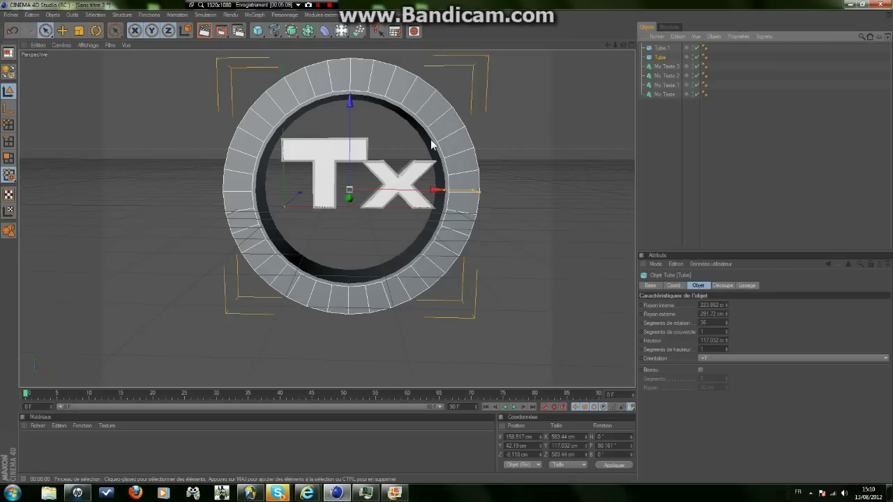
left_click_drag(445, 191, 446, 191)
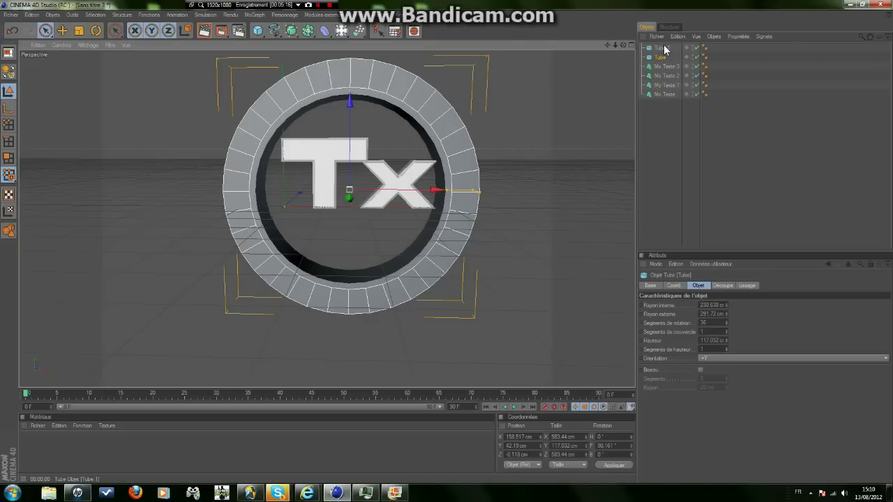
left_click_drag(450, 193, 454, 192)
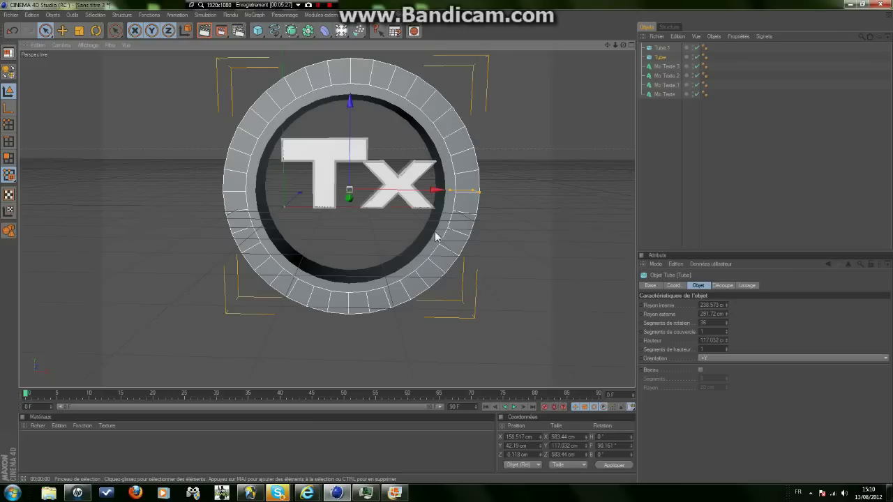
Step: Create a new material
double_click(189, 451)
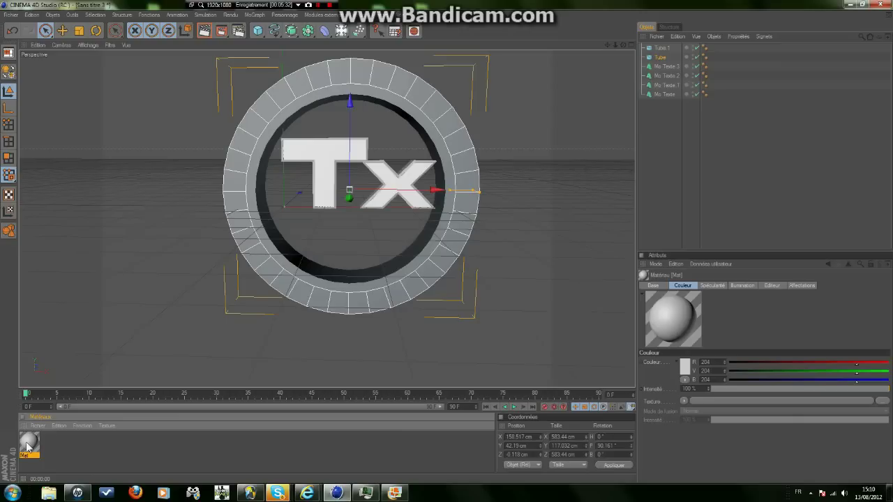
Step: Set the new material's colour to black (RGB 0, 0, 0)
double_click(28, 443)
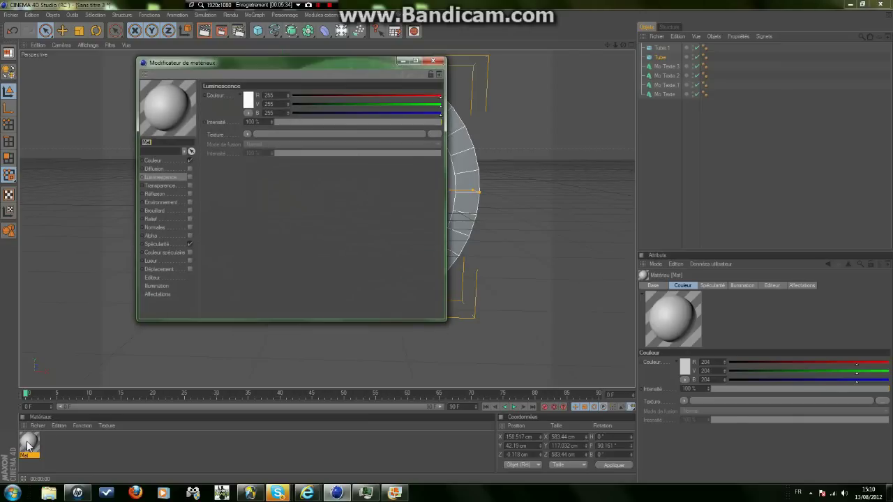
left_click(180, 160)
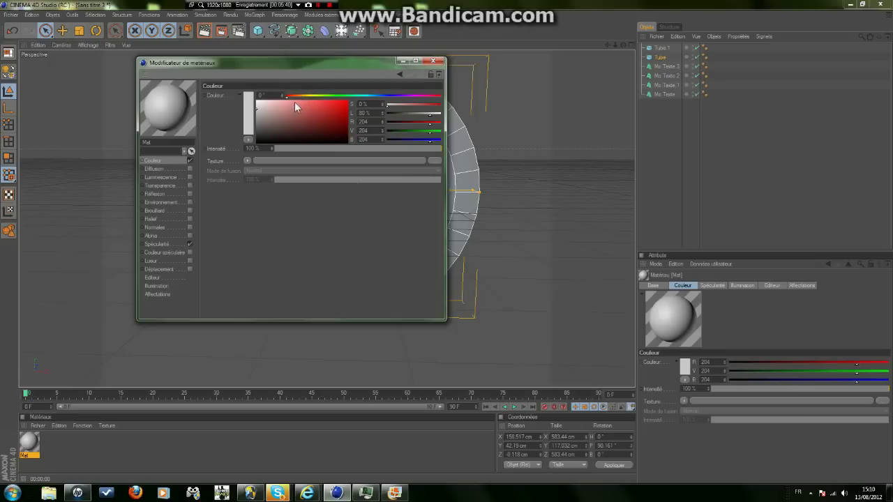
left_click(251, 139)
left_click(254, 148)
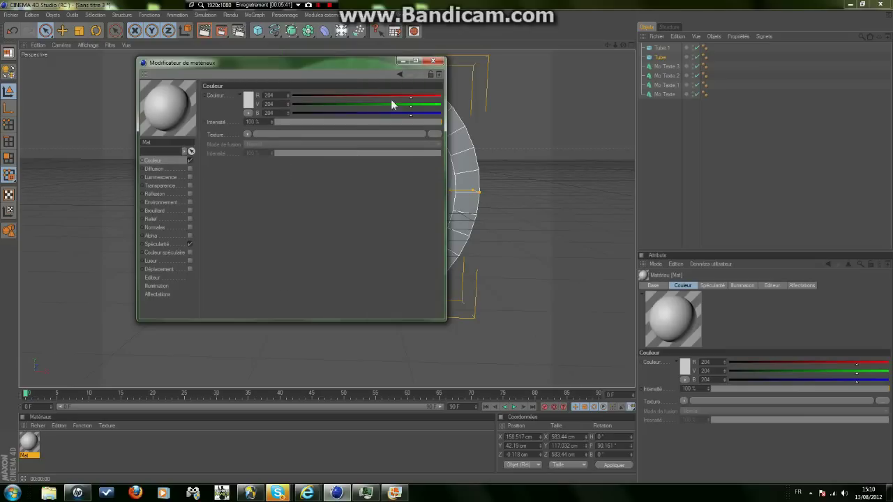
left_click_drag(411, 95, 255, 107)
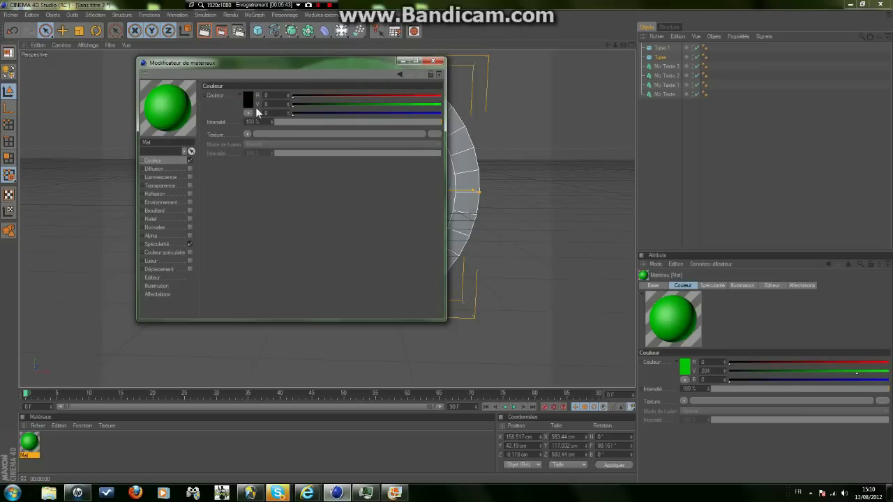
left_click(433, 61)
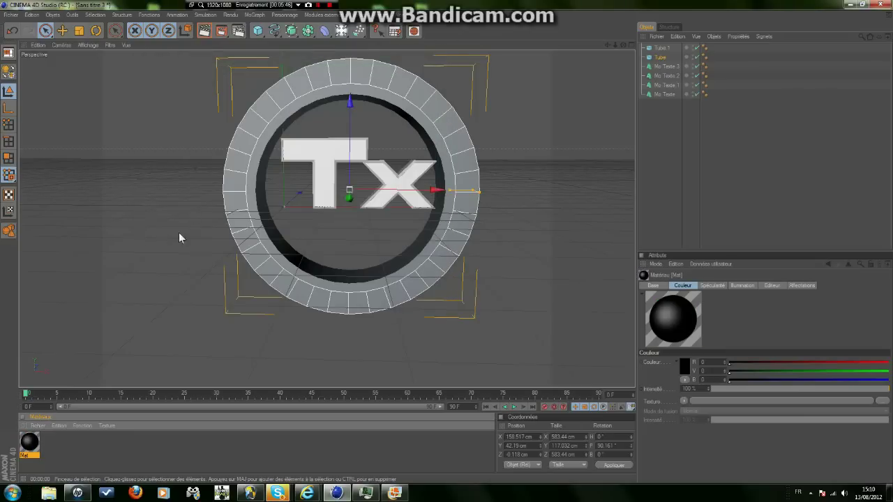
Step: Turn off the black material's specularity channel
double_click(26, 447)
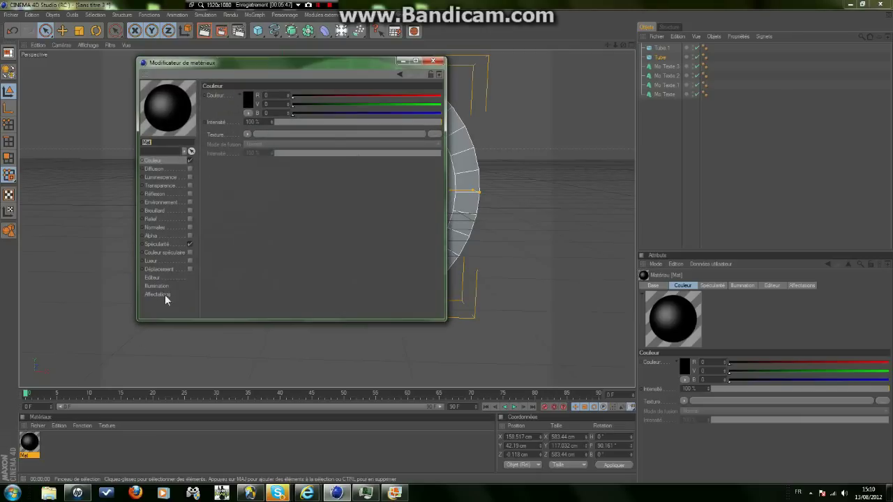
left_click(190, 244)
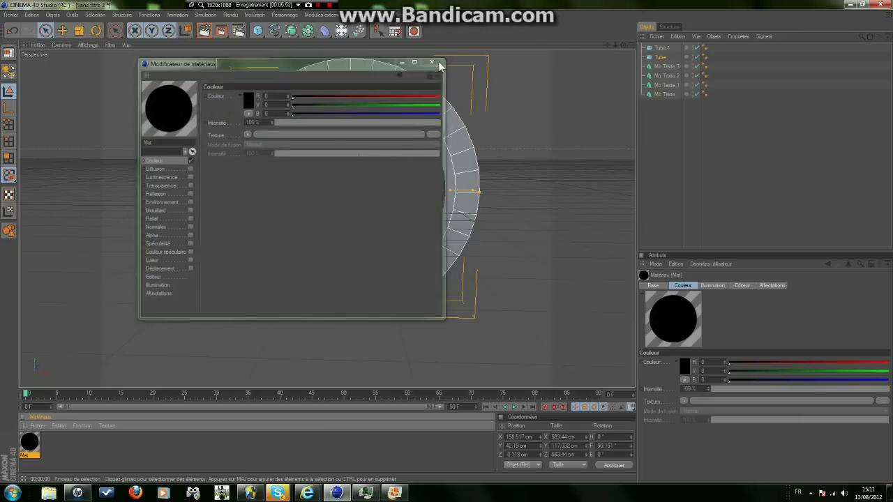
left_click(433, 61)
Step: Apply the black material to Mo Texte, Mo Texte 2 and the original Tube
left_click_drag(33, 447, 682, 96)
left_click_drag(39, 436, 702, 76)
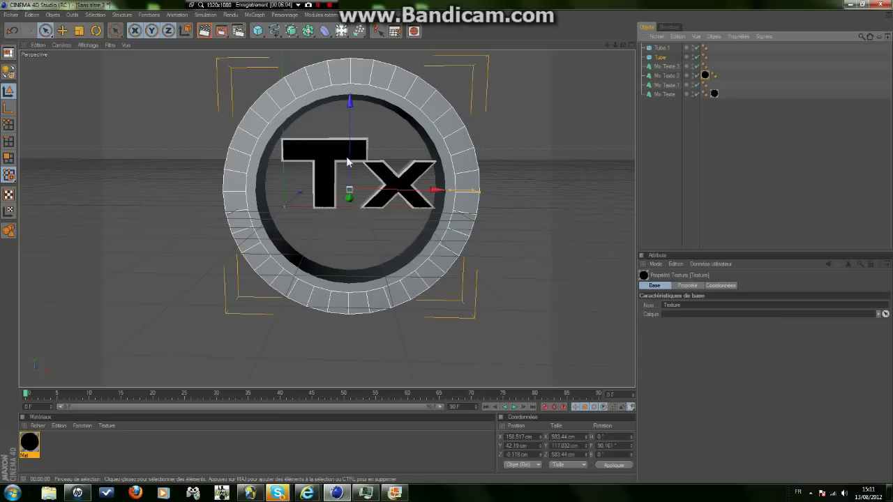
left_click_drag(29, 442, 690, 59)
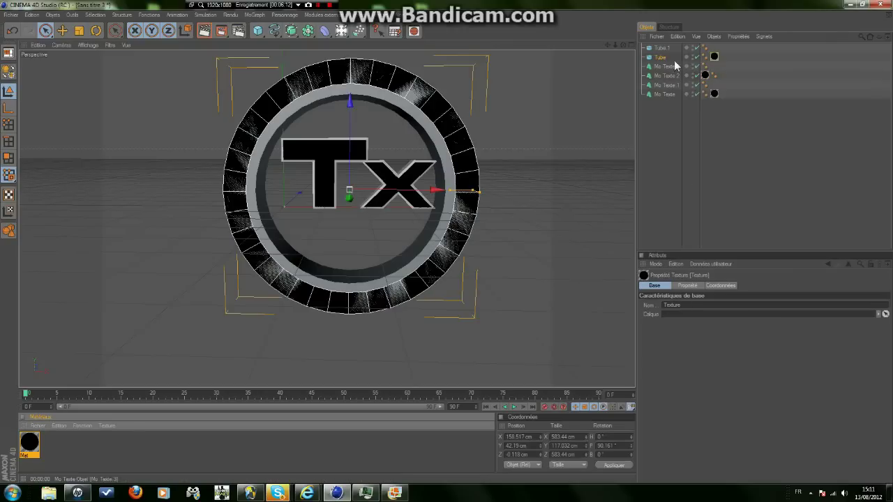
Step: Set the height of the black outer tube to 118.032 cm
left_click(661, 57)
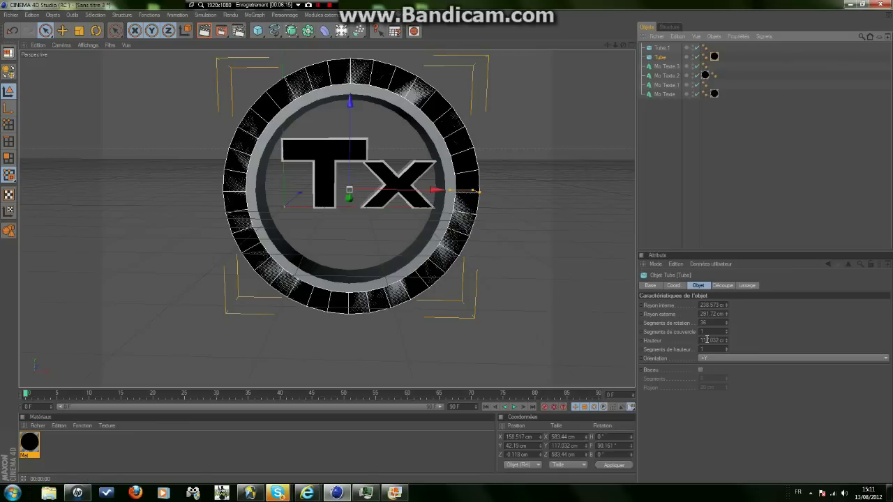
left_click(708, 340)
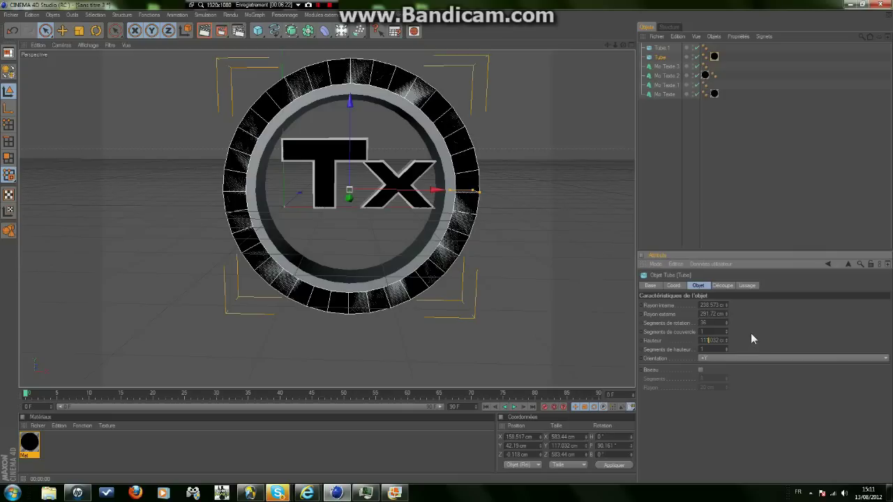
type("8.")
key("Return")
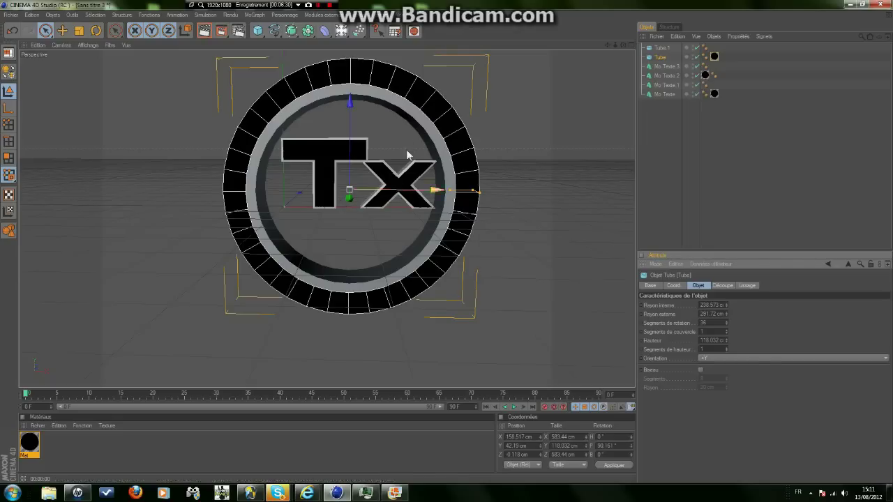
Step: Create a second material and enable its luminescence with pure green (RGB 0, 255, 0)
double_click(118, 459)
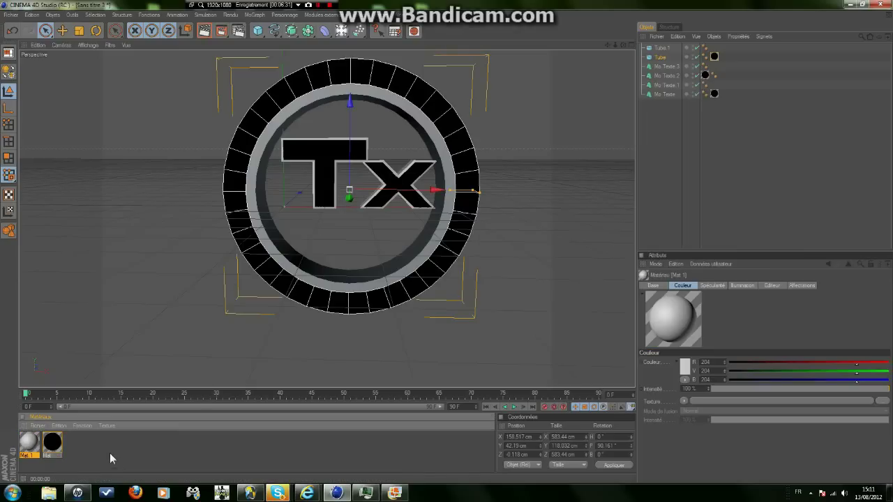
double_click(28, 442)
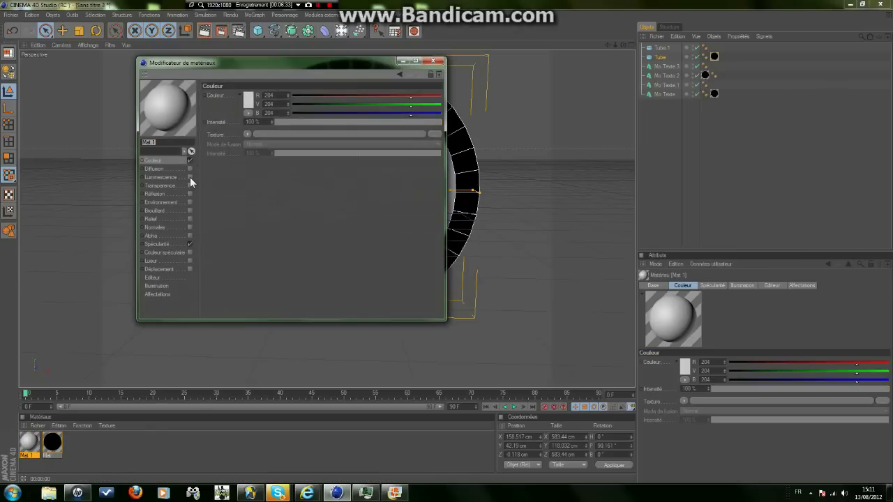
left_click(189, 177)
left_click_drag(300, 95, 602, 117)
left_click_drag(361, 113, 247, 116)
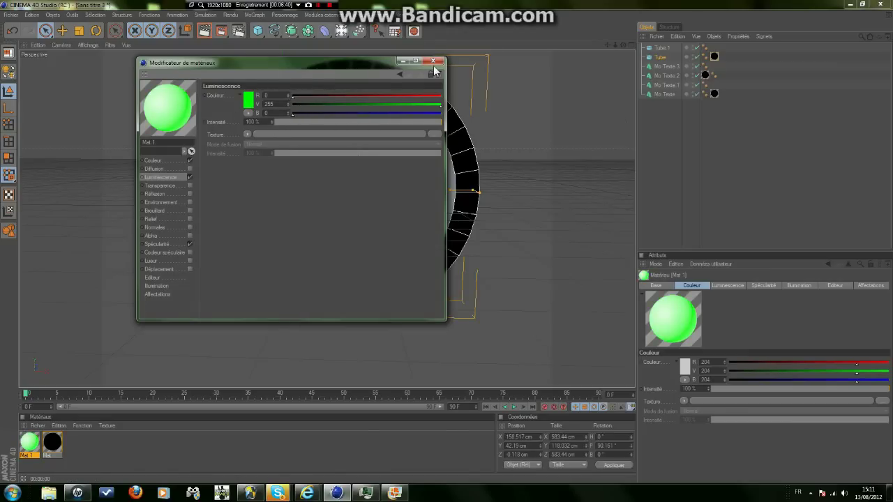
Step: Turn off the specularity and colour channels of the green material, leaving only luminescence enabled
left_click(189, 244)
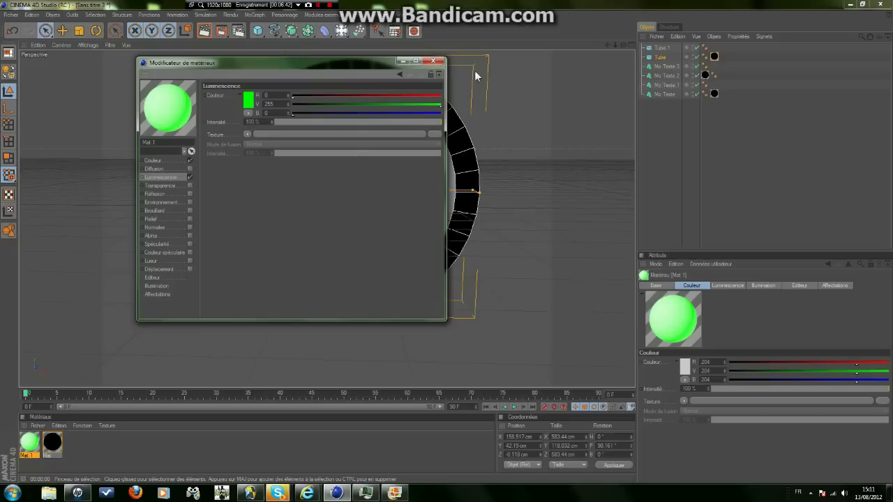
left_click(189, 160)
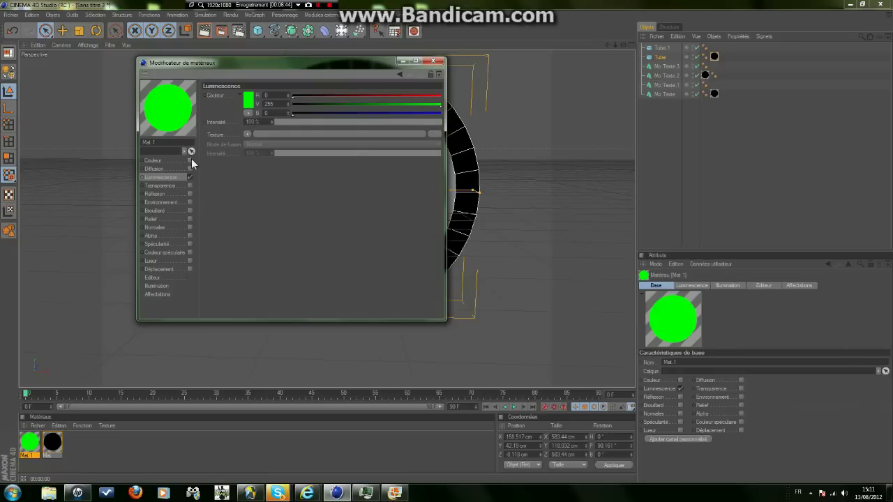
left_click(433, 61)
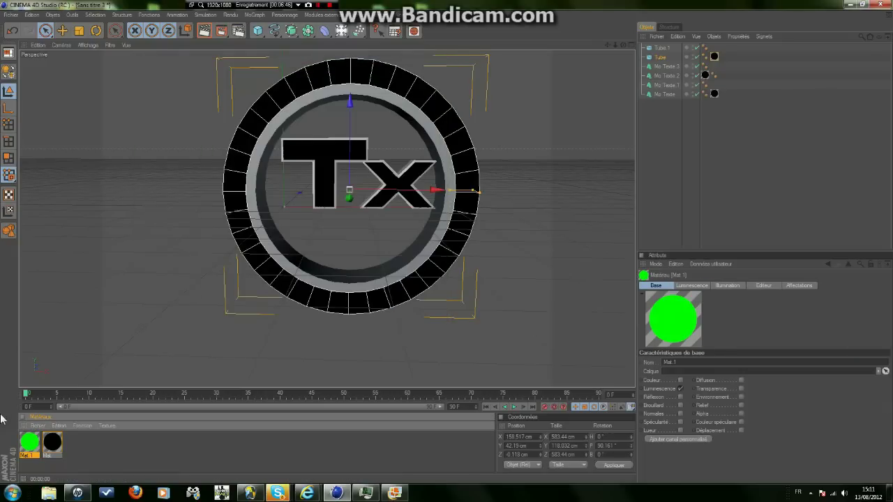
Step: Apply the green material to Tube 1, Mo Texte 1 and Mo Texte 3, and reduce the black tube's inner radius to about 232 cm
left_click_drag(26, 448, 681, 48)
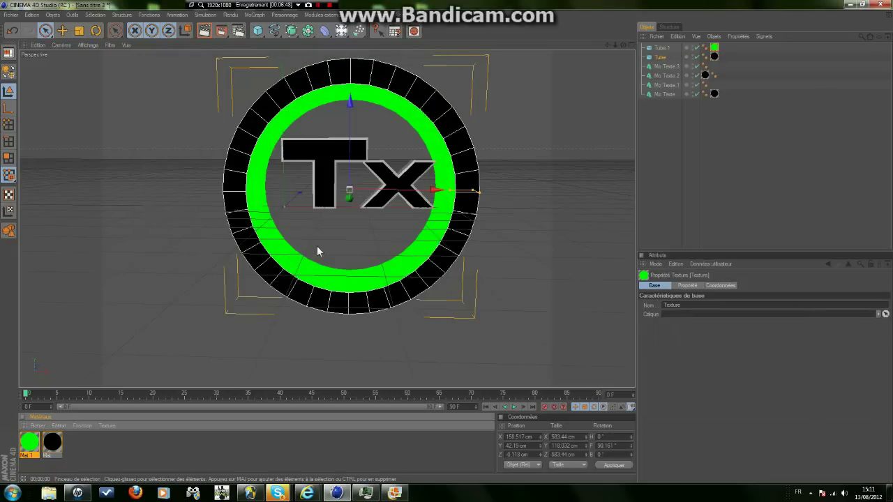
left_click_drag(31, 441, 669, 85)
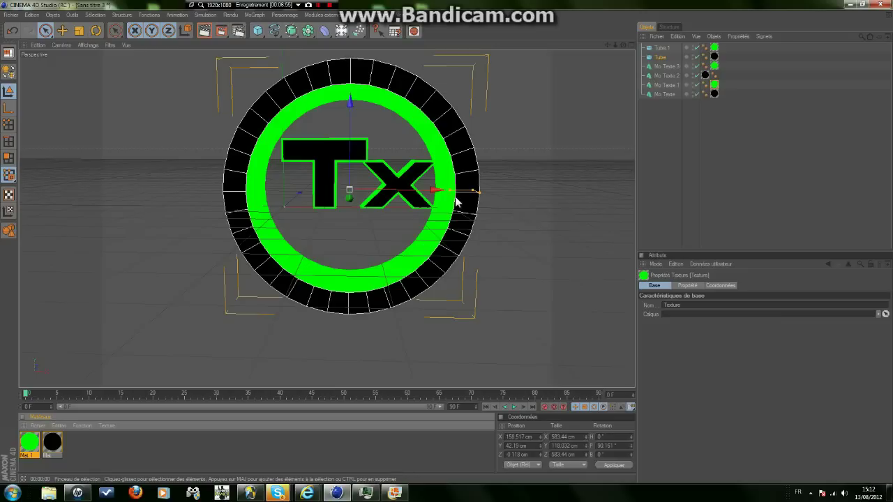
left_click_drag(449, 190, 447, 190)
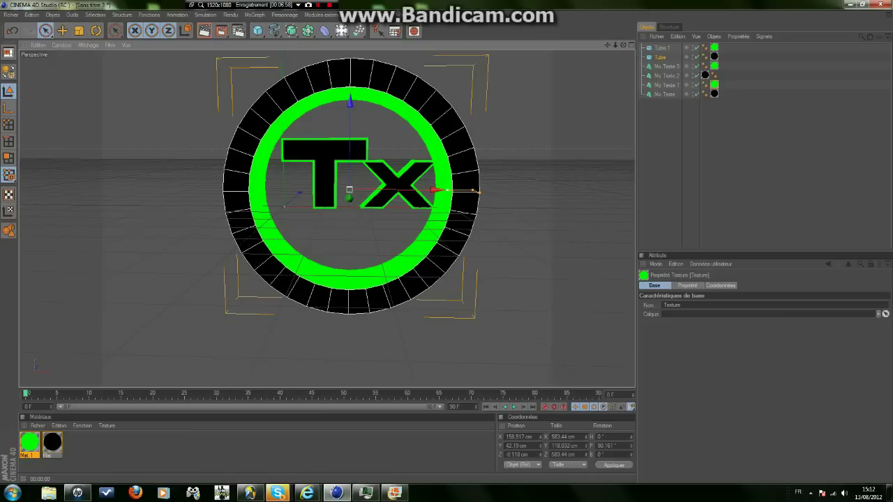
Step: Shift the "x" texts closer to the T, with Mo Texte 2 at about 195 cm and Mo Texte 3 at about 197 cm in X
left_click(414, 175)
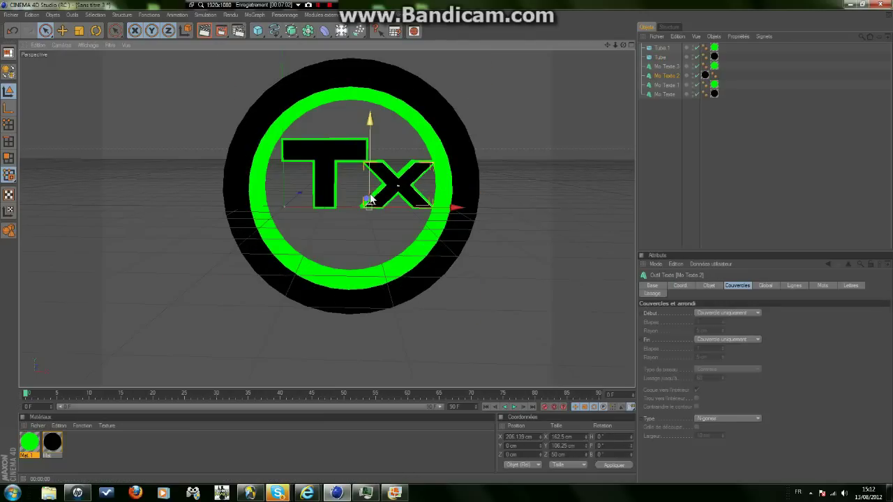
left_click_drag(384, 207, 377, 207)
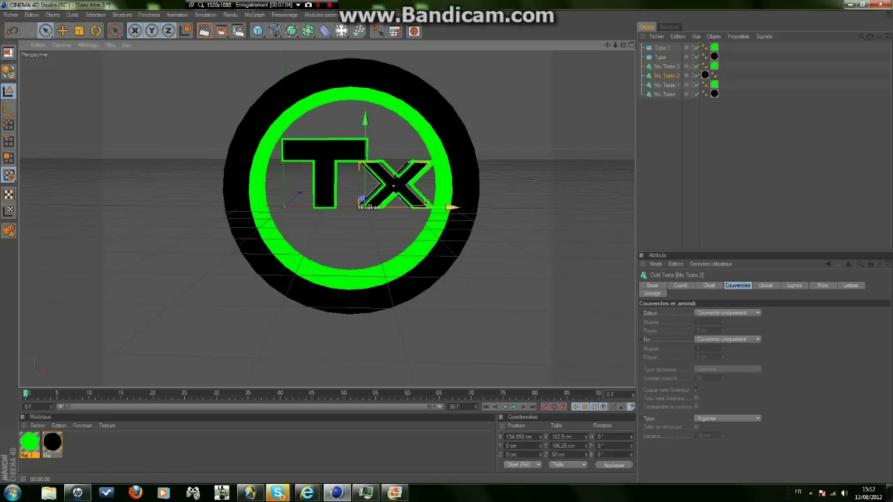
left_click(662, 67)
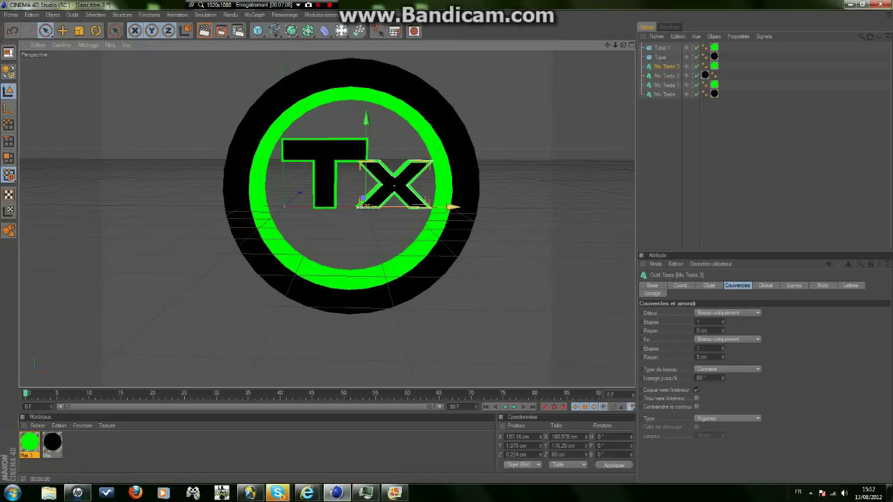
Step: Reduce the outer radius of the black tube to about 276 cm and of the green tube to about 274 cm
left_click(465, 154)
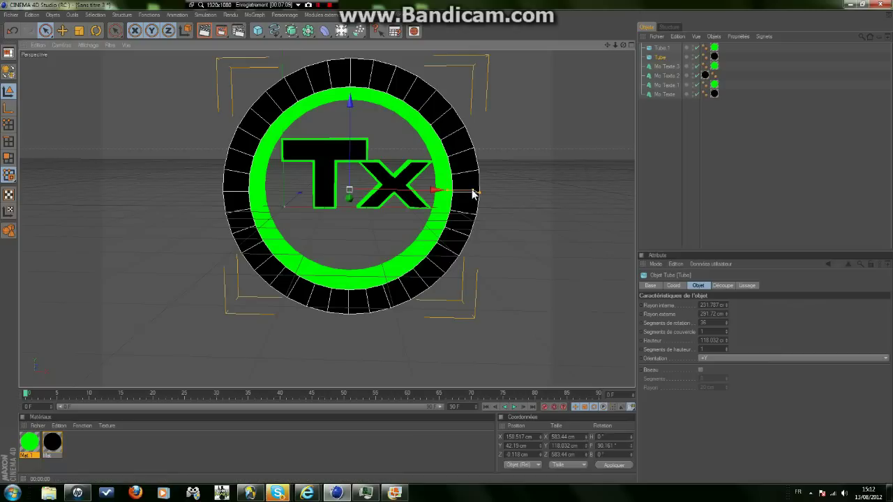
left_click_drag(471, 190, 465, 189)
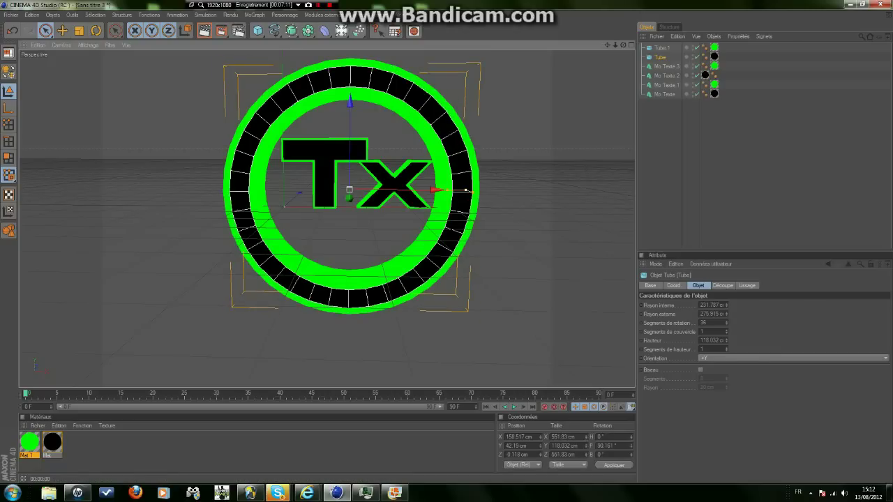
left_click(663, 48)
left_click_drag(473, 192, 465, 191)
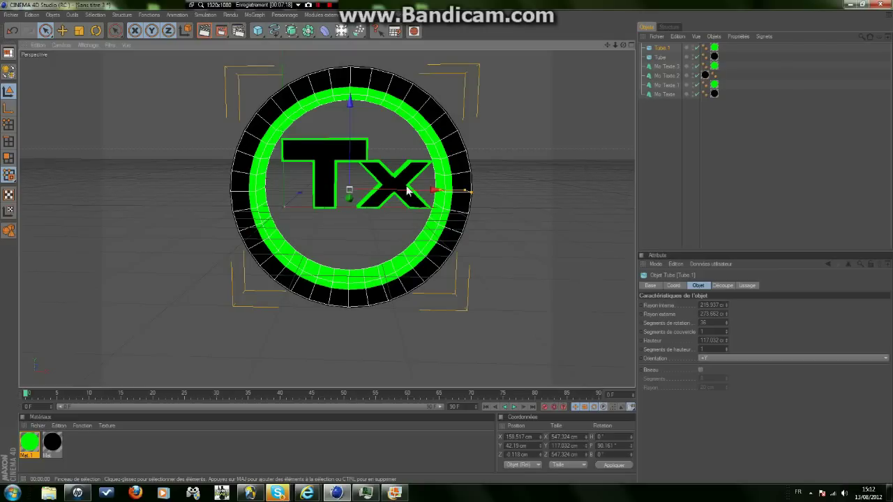
Step: Raise both tubes to about 66 cm in Y around the Tx text
left_click_drag(352, 119, 349, 89)
left_click(661, 56)
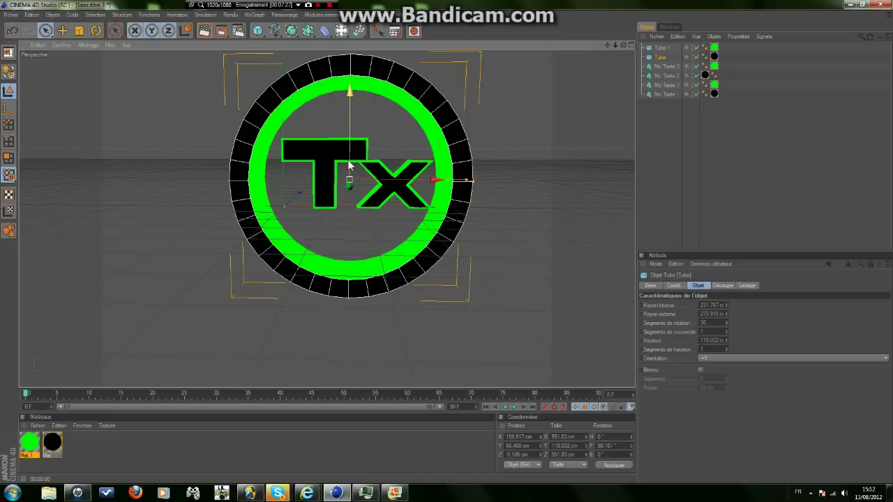
Step: Reduce the inner radius of the green tube to about 202 cm and of the black tube to about 220 cm
left_click(272, 127)
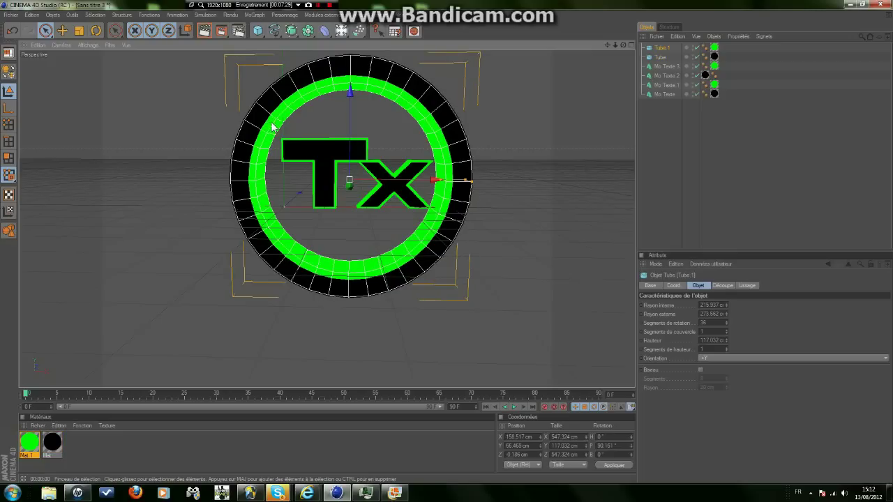
left_click_drag(440, 180, 431, 180)
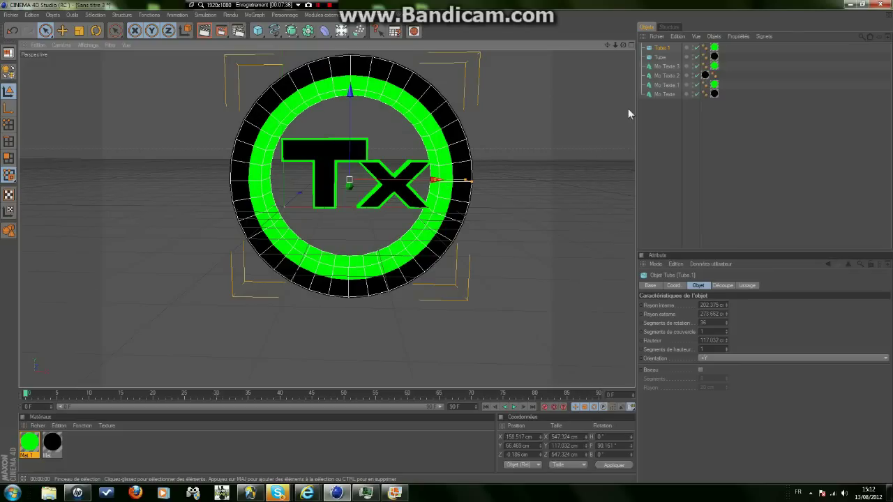
left_click(660, 57)
left_click_drag(448, 180, 442, 180)
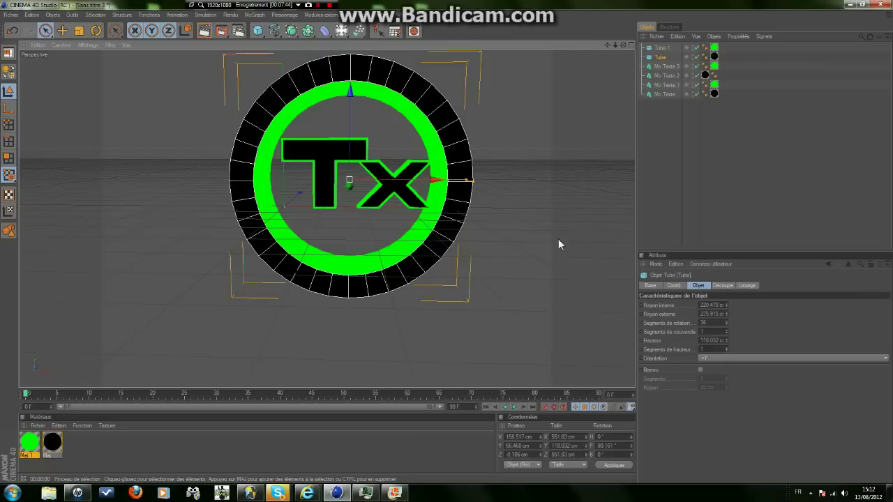
Step: Check the render settings for multi-pass, output size, PNG saving and the alpha channel
left_click(238, 31)
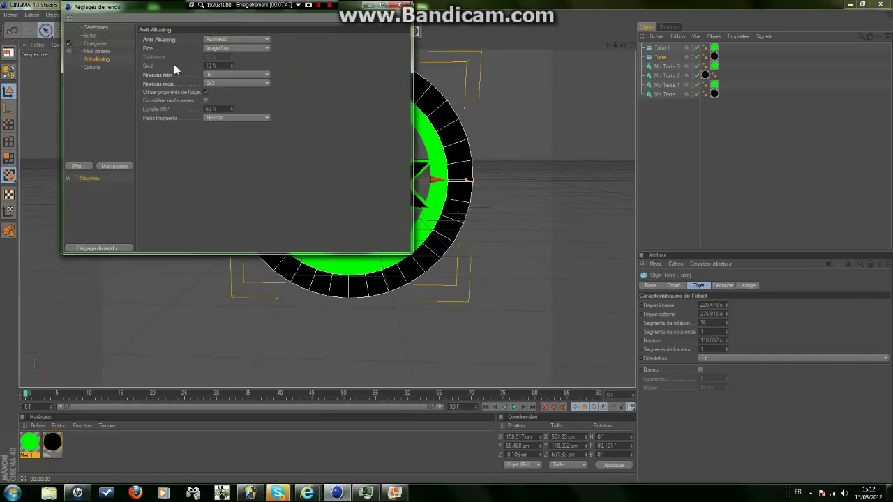
left_click(97, 51)
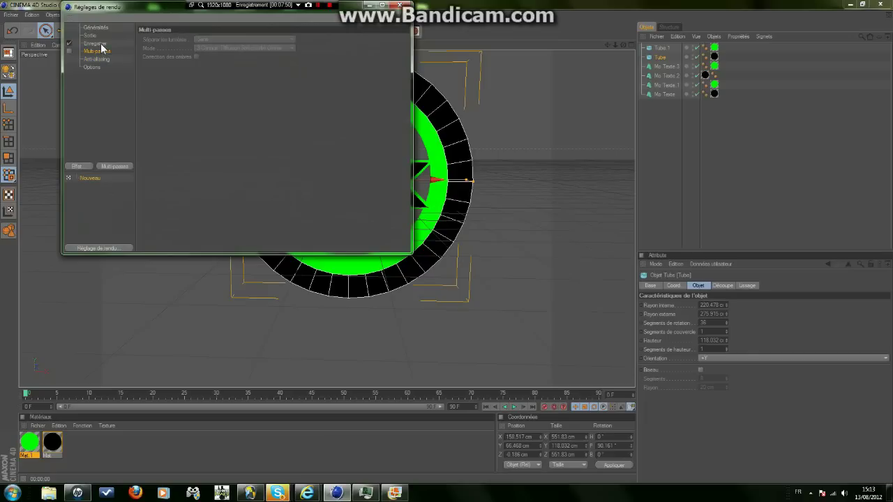
left_click(94, 43)
left_click(94, 35)
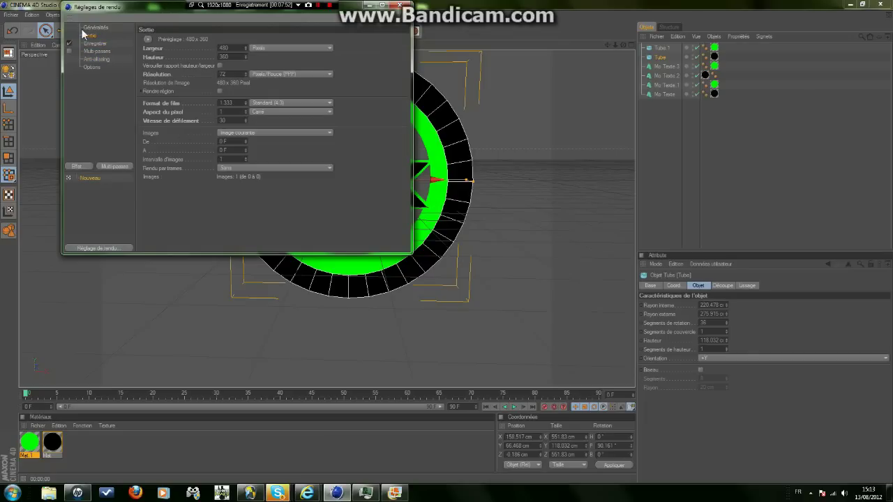
left_click(89, 44)
left_click(201, 100)
left_click(201, 100)
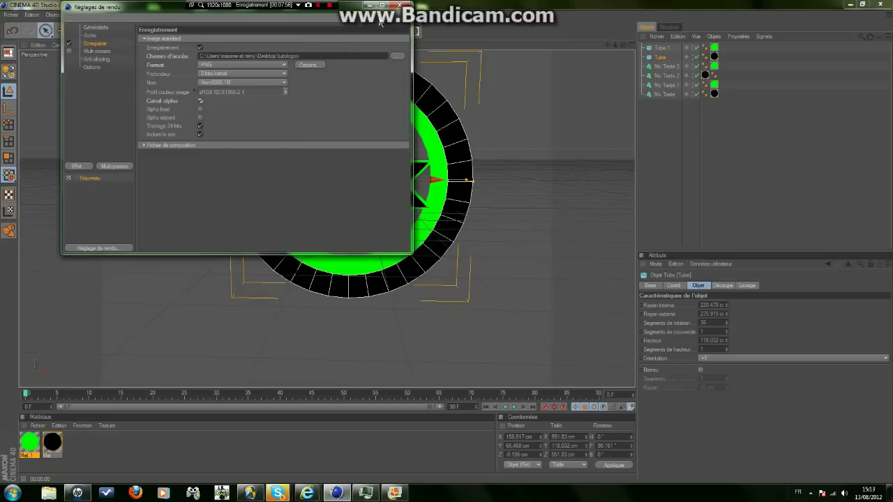
Step: Close the render settings, render the Tx logo to the picture viewer as the tutologoo PNG, and close the viewer
left_click(400, 5)
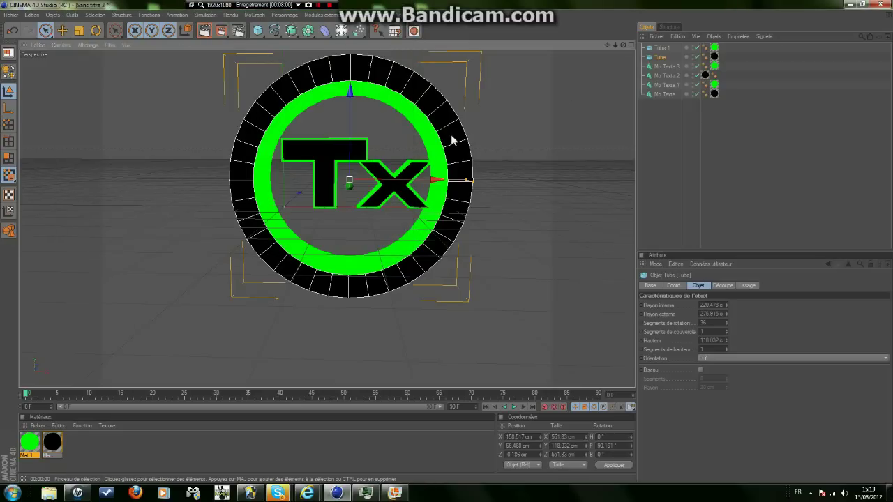
left_click(258, 34)
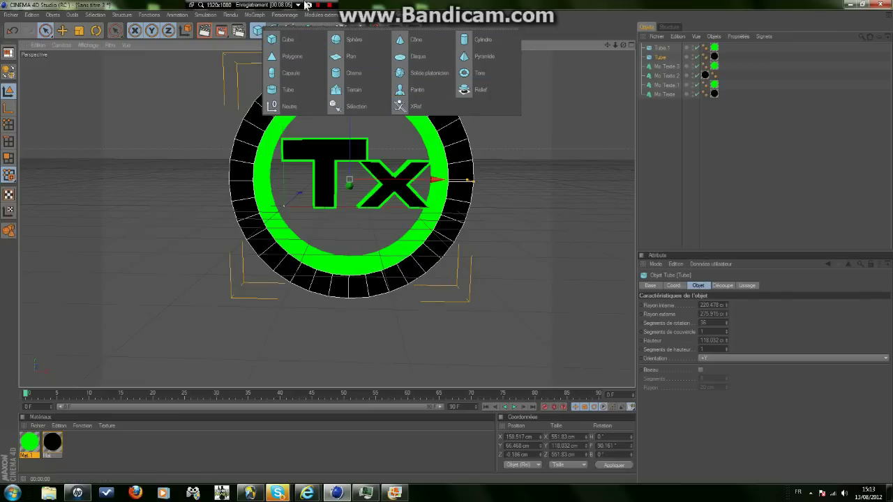
left_click(452, 3)
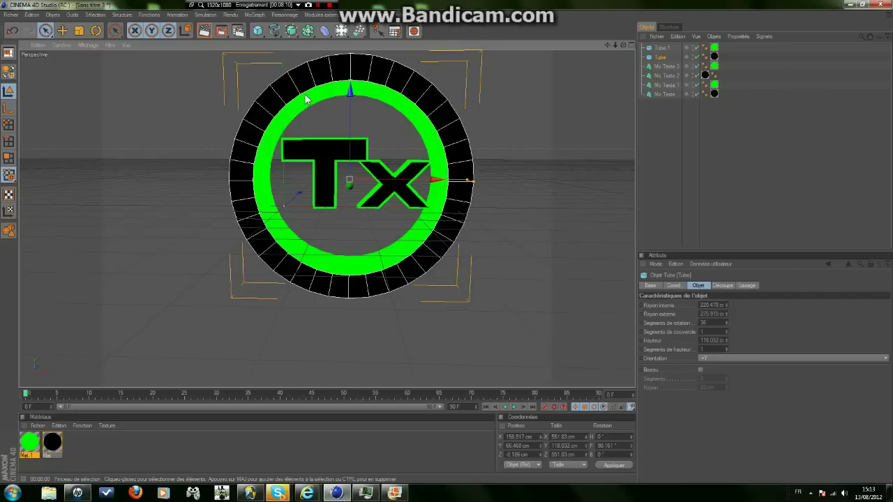
left_click(222, 30)
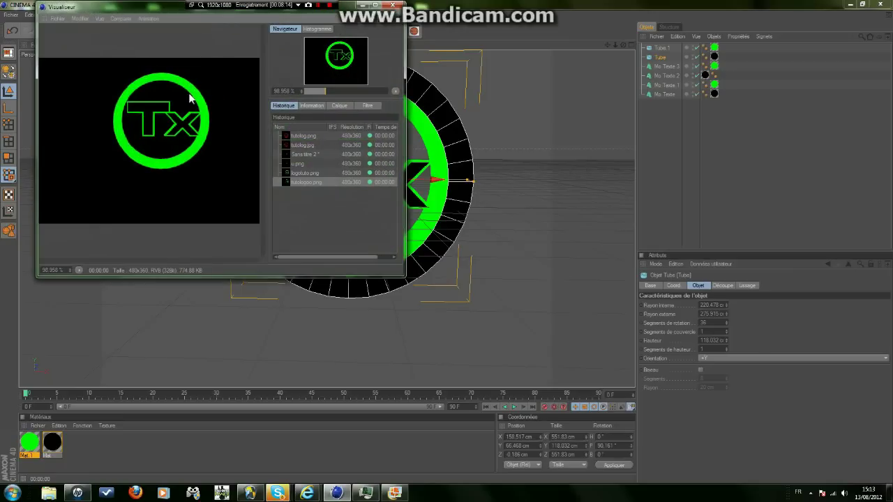
left_click(394, 5)
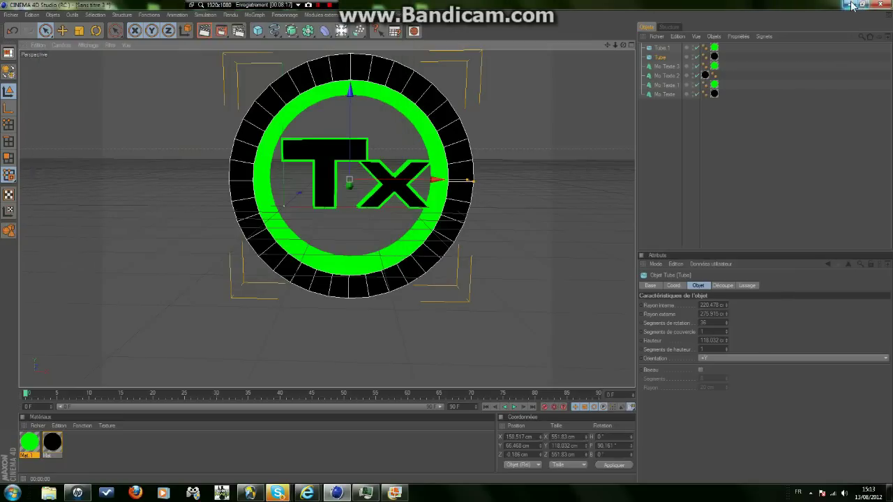
Step: Switch to the desktop and move tutologoo.png into the free space beside the Twixx tuto logo.avi file
left_click(849, 4)
left_click(817, 43)
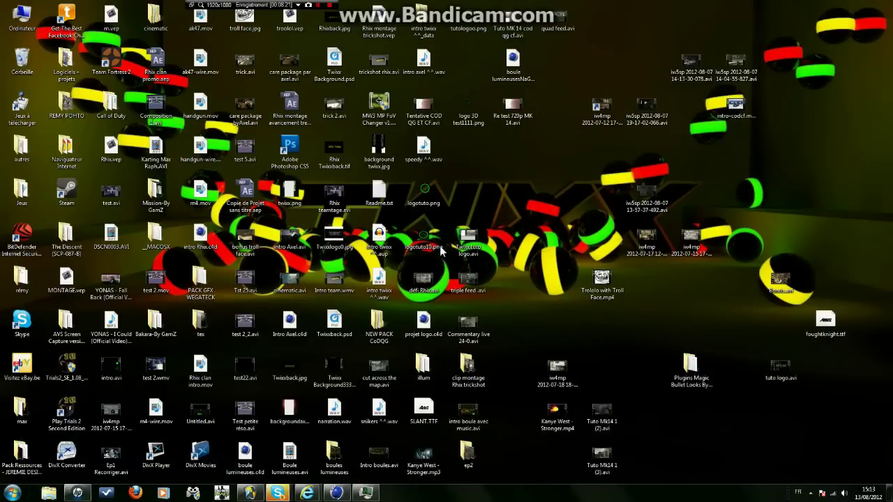
left_click_drag(468, 21, 512, 235)
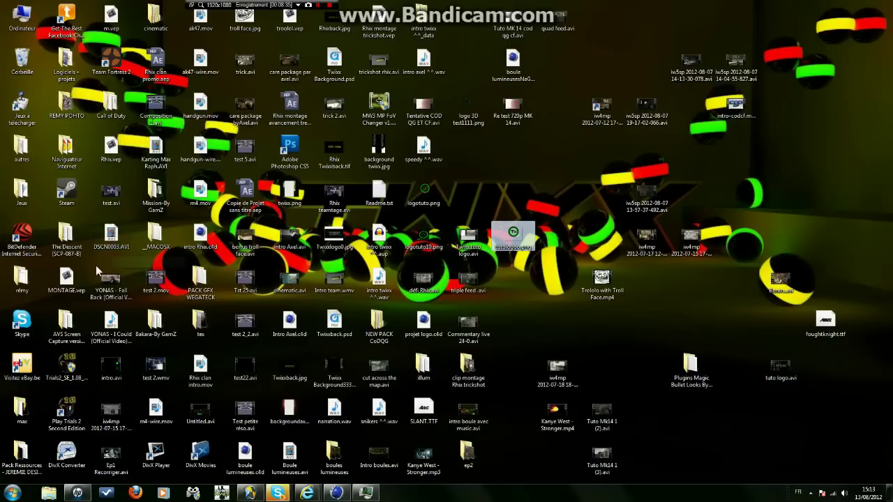
Step: Switch to AVS Video Editor and dismiss the Start Project tips
left_click(67, 327)
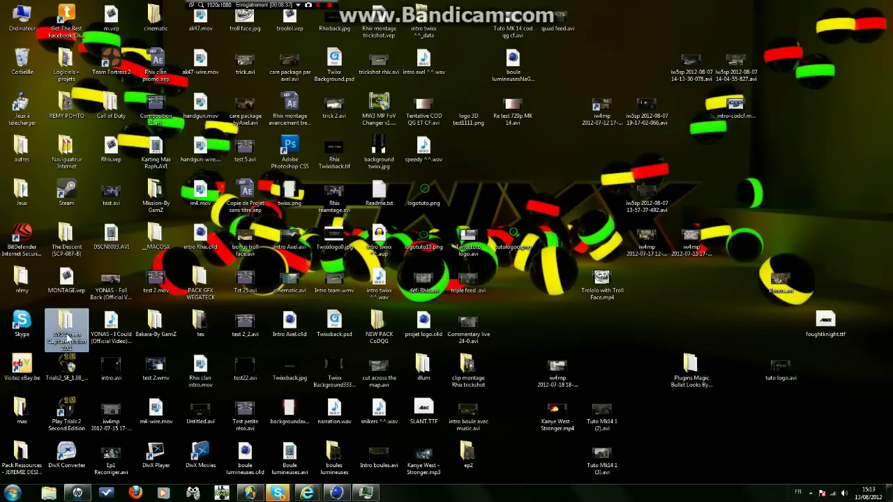
double_click(67, 333)
left_click(623, 299)
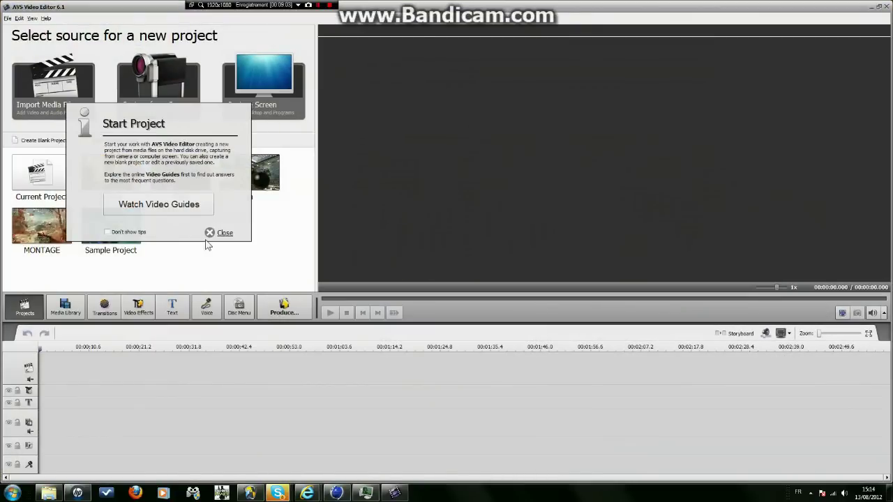
left_click(214, 233)
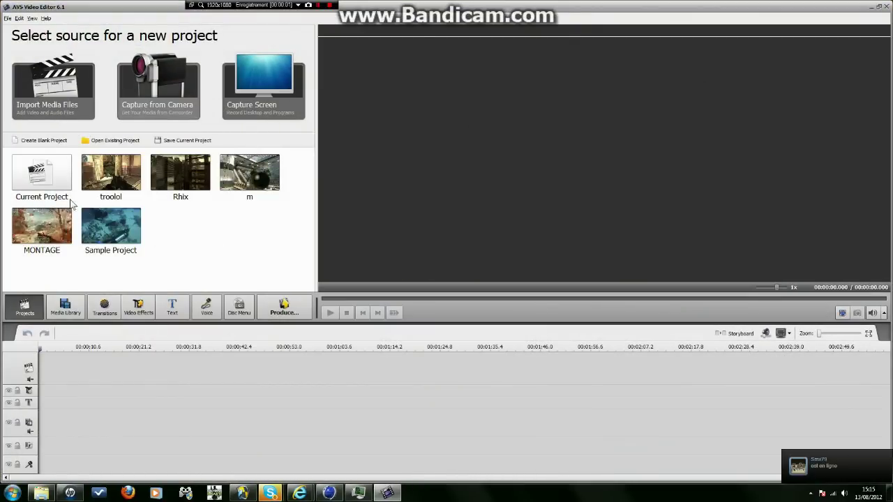
Step: Import the video cinematic.avi from the desktop into the project
left_click(7, 18)
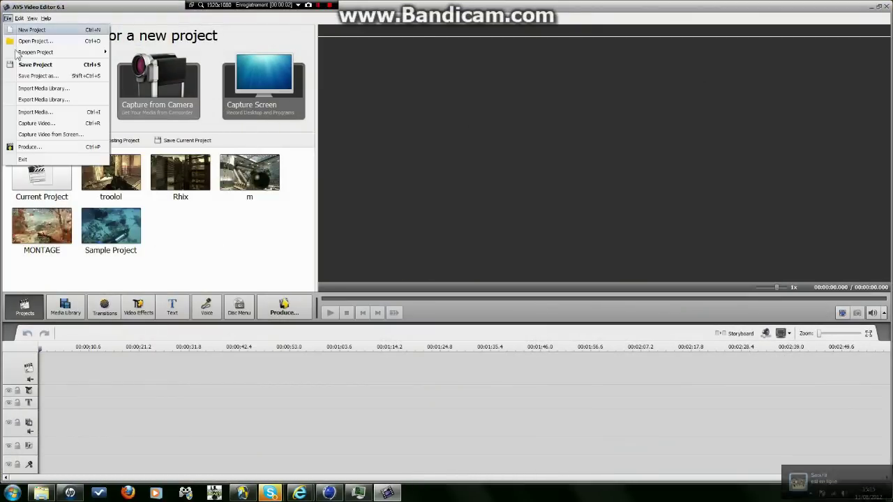
left_click(42, 114)
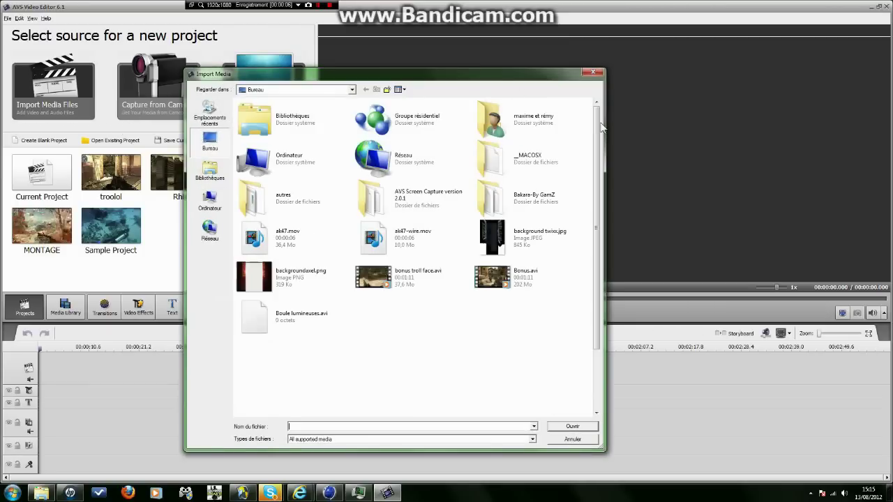
left_click_drag(599, 132, 593, 177)
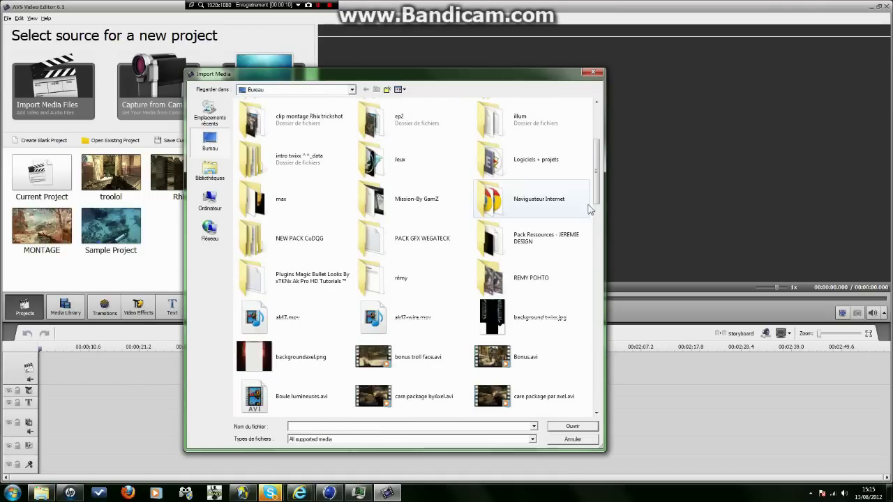
scroll(595, 203, "down", 5)
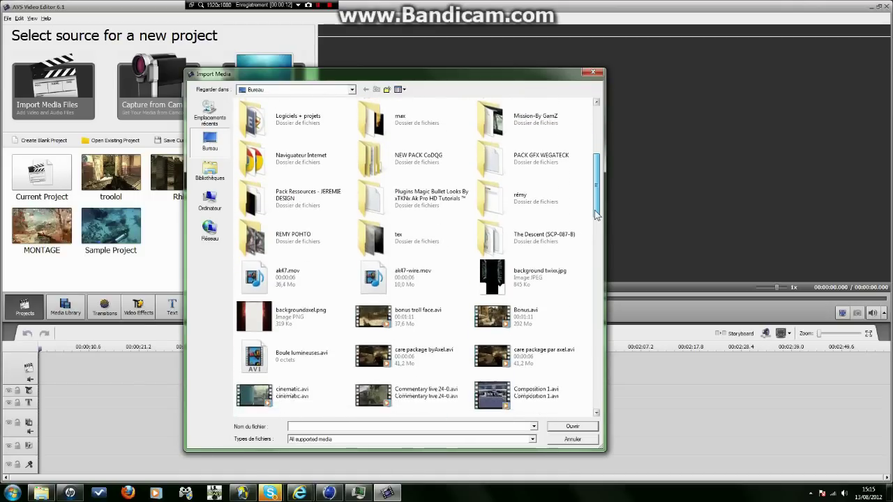
scroll(596, 218, "down", 1)
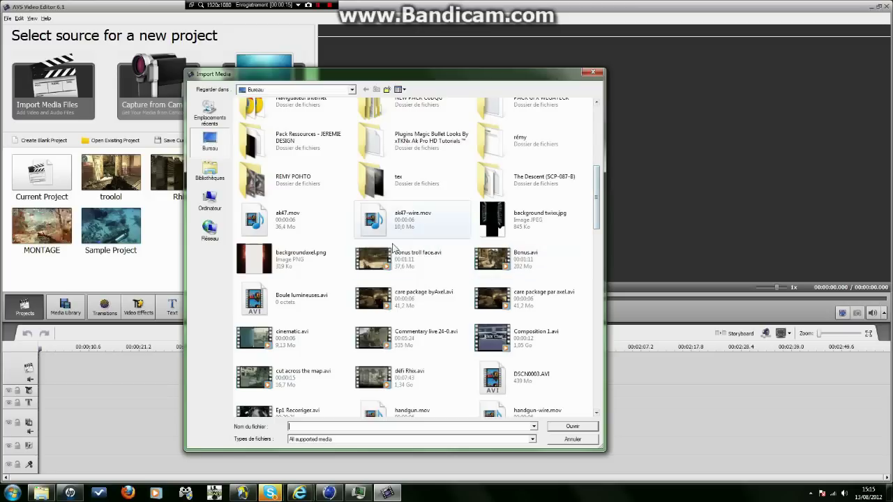
double_click(286, 345)
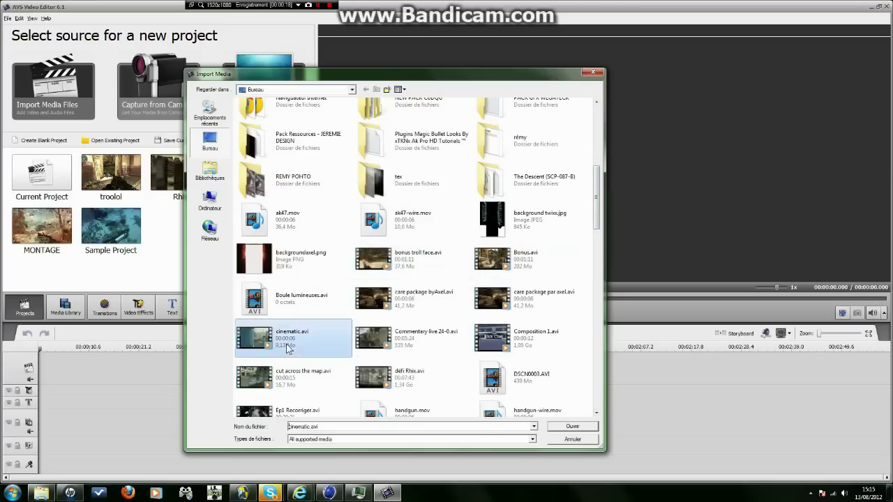
Step: Place the cinematic clip at the start of the timeline's main video track and dismiss the tips
left_click_drag(128, 76, 60, 377)
left_click(426, 277)
left_click(224, 234)
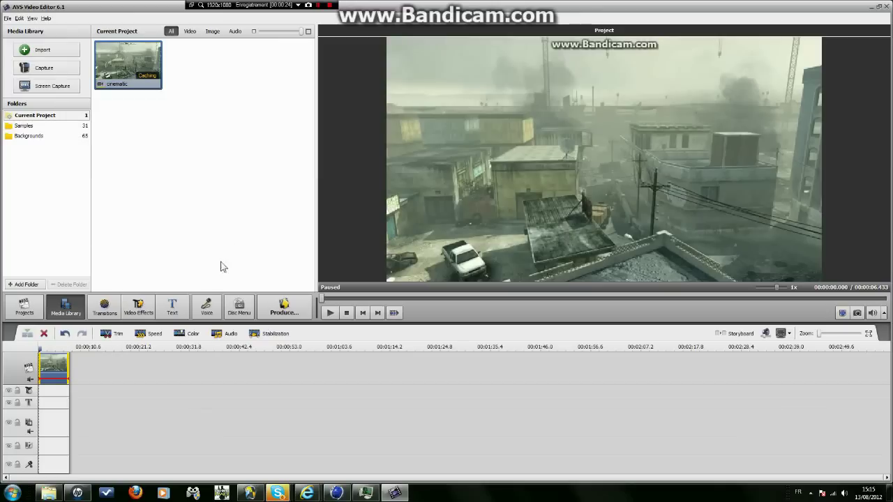
Step: Add the Image video effect to the effects track and fit its duration to the whole cinematic clip
left_click(139, 311)
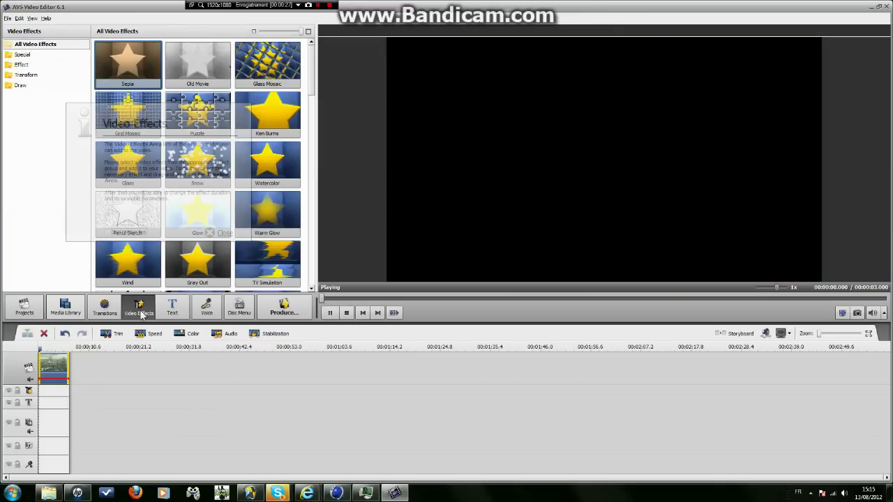
left_click(222, 232)
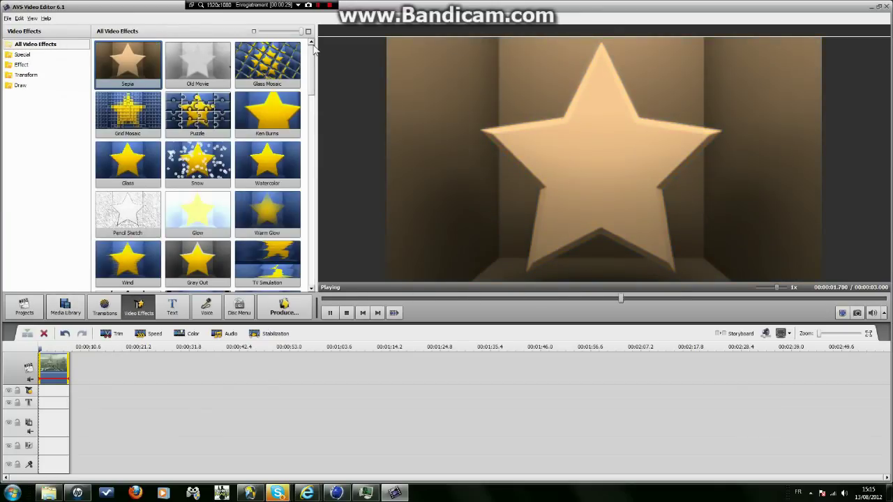
left_click_drag(314, 70, 315, 282)
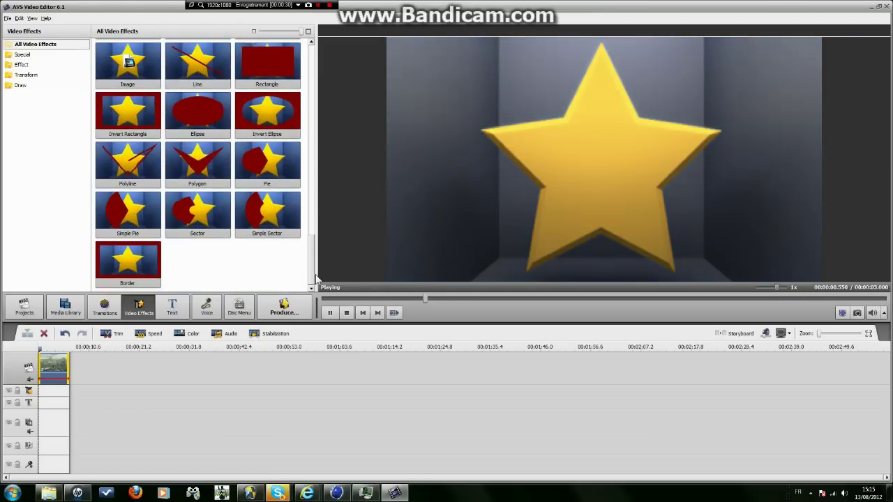
left_click_drag(132, 72, 43, 394)
left_click_drag(321, 392, 69, 388)
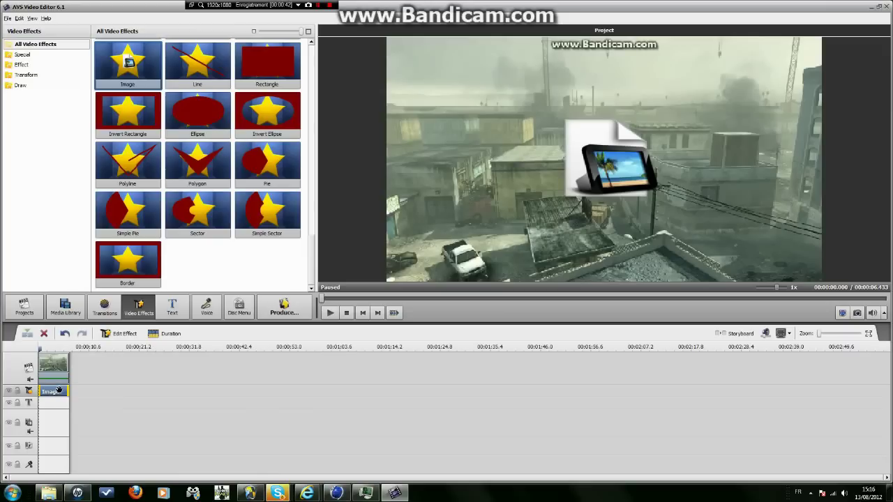
Step: Edit the Image effect and set its picture to tutologoo.png from the desktop
right_click(60, 389)
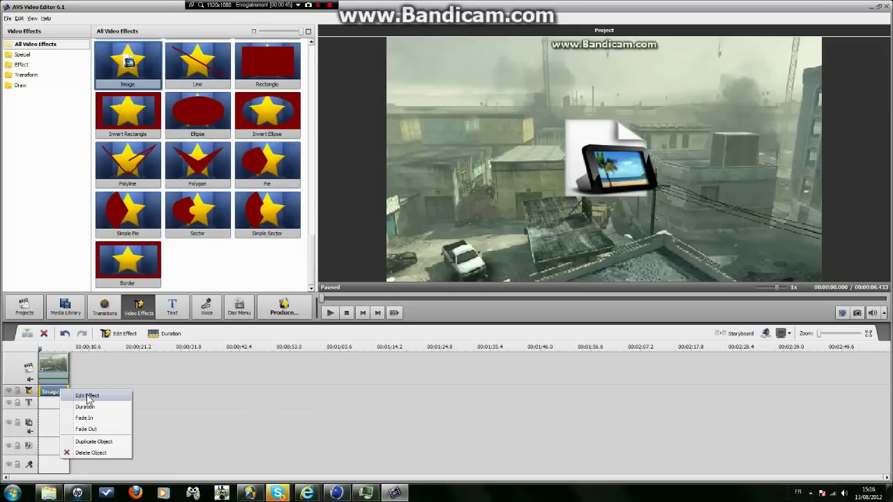
left_click(87, 396)
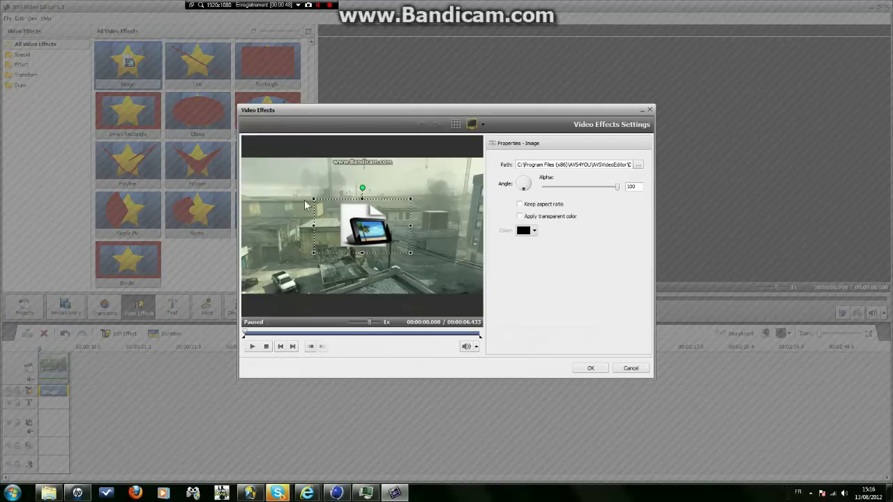
left_click(637, 165)
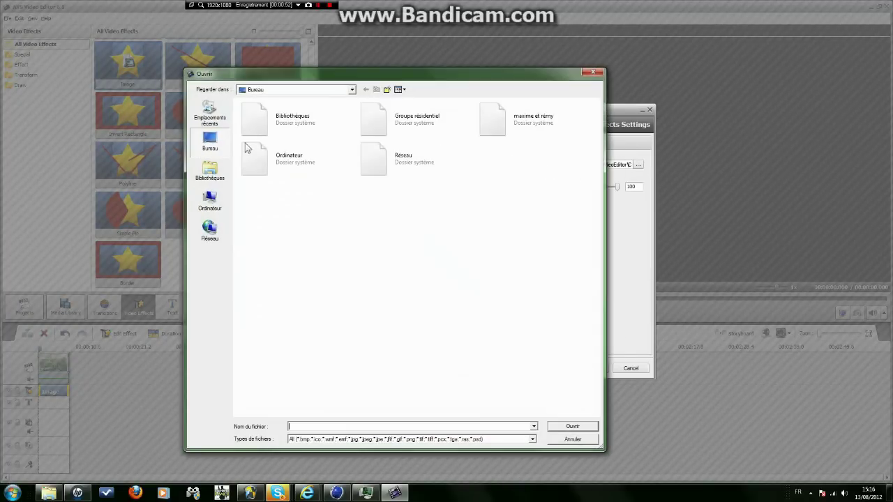
left_click_drag(598, 120, 591, 261)
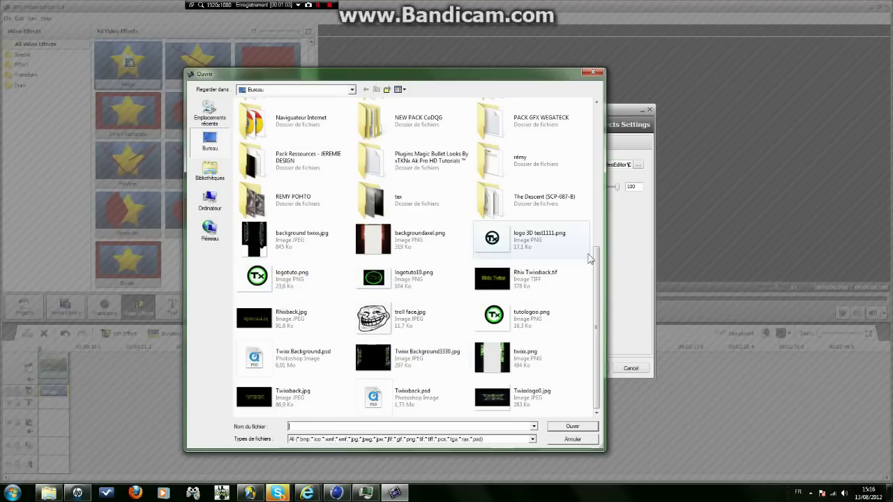
left_click_drag(598, 274, 578, 314)
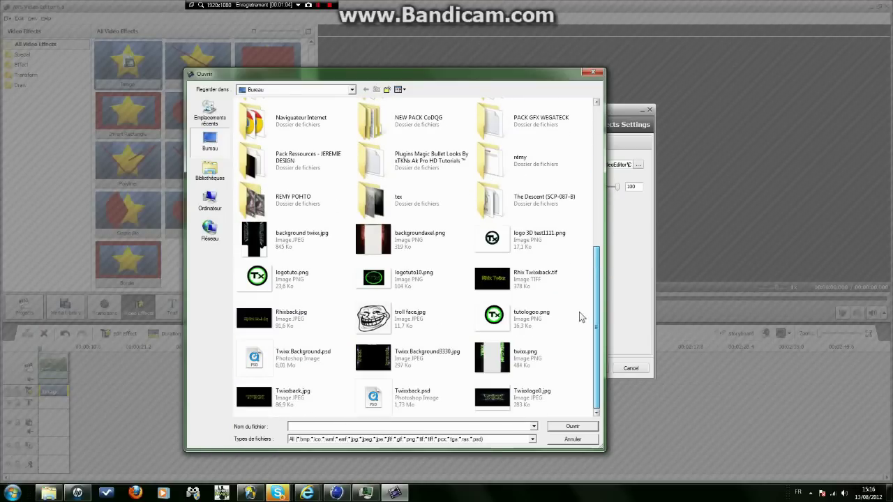
double_click(537, 319)
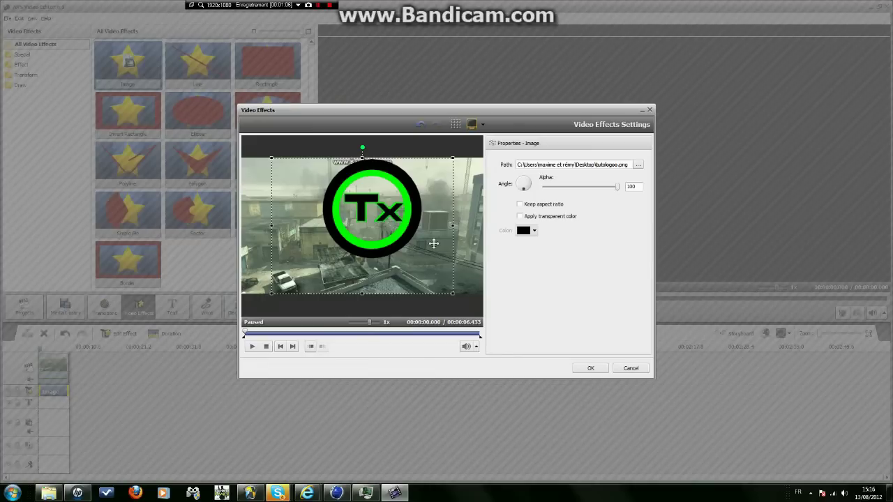
Step: Shrink the logo into the video frame's upper-right corner, apply the effect settings, and preview the playback
left_click_drag(413, 216, 448, 218)
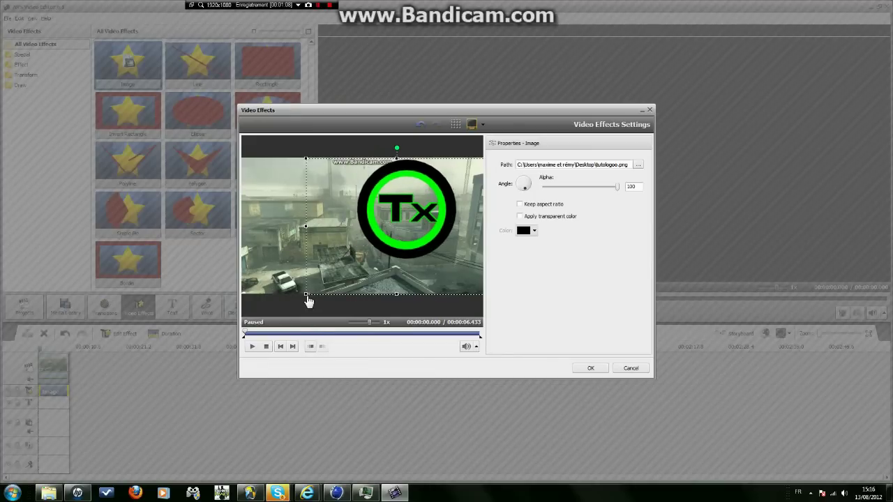
left_click_drag(307, 296, 465, 176)
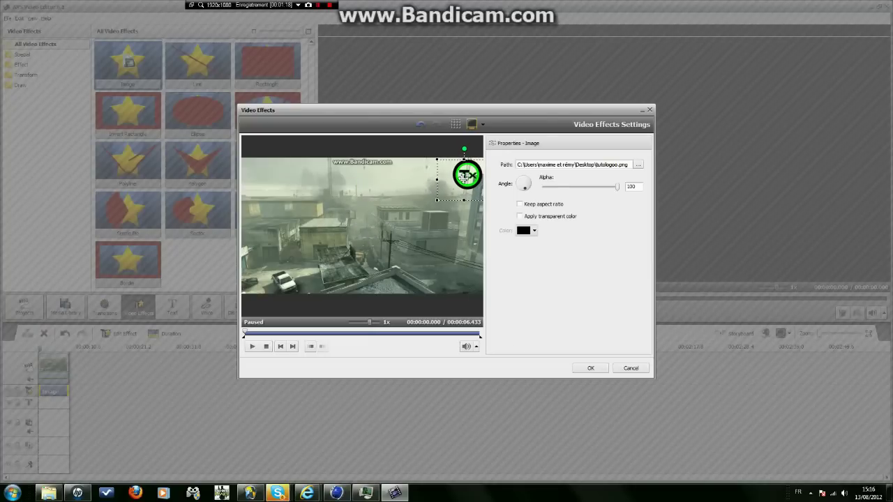
left_click(599, 370)
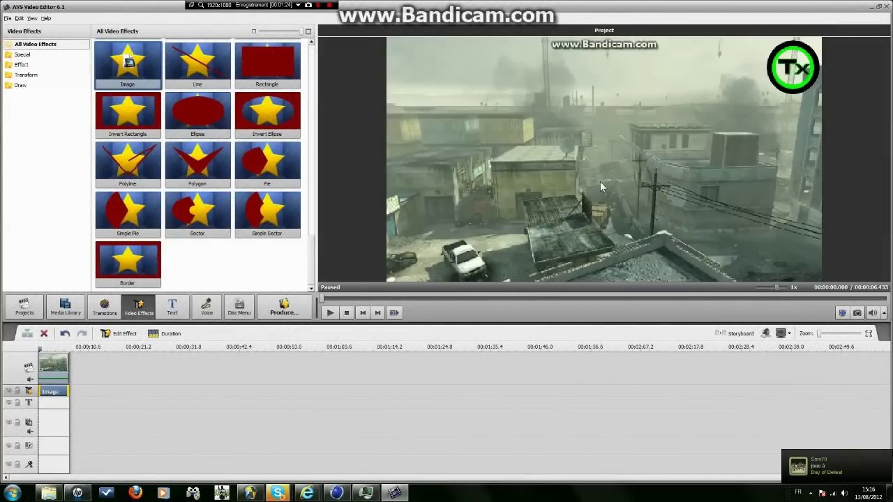
left_click(329, 312)
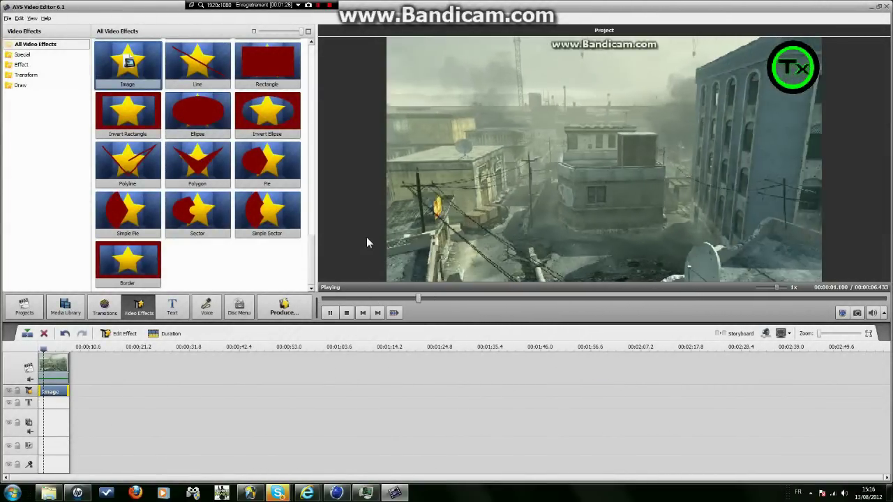
left_click(346, 312)
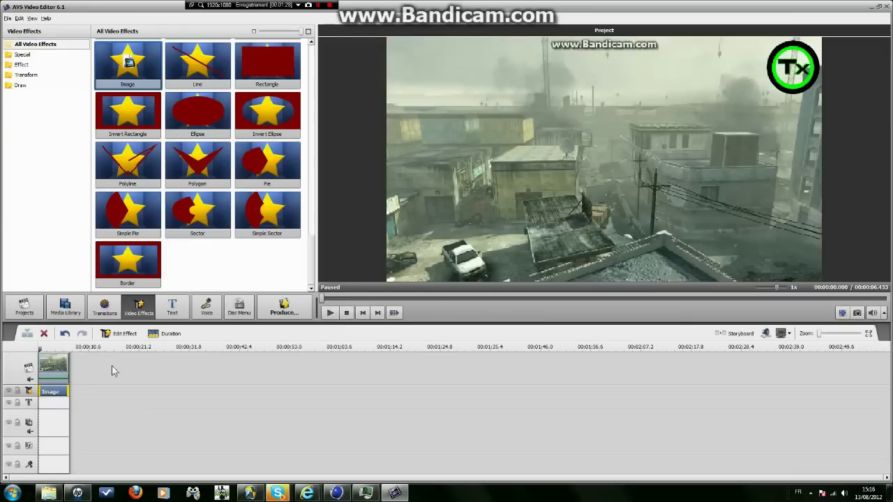